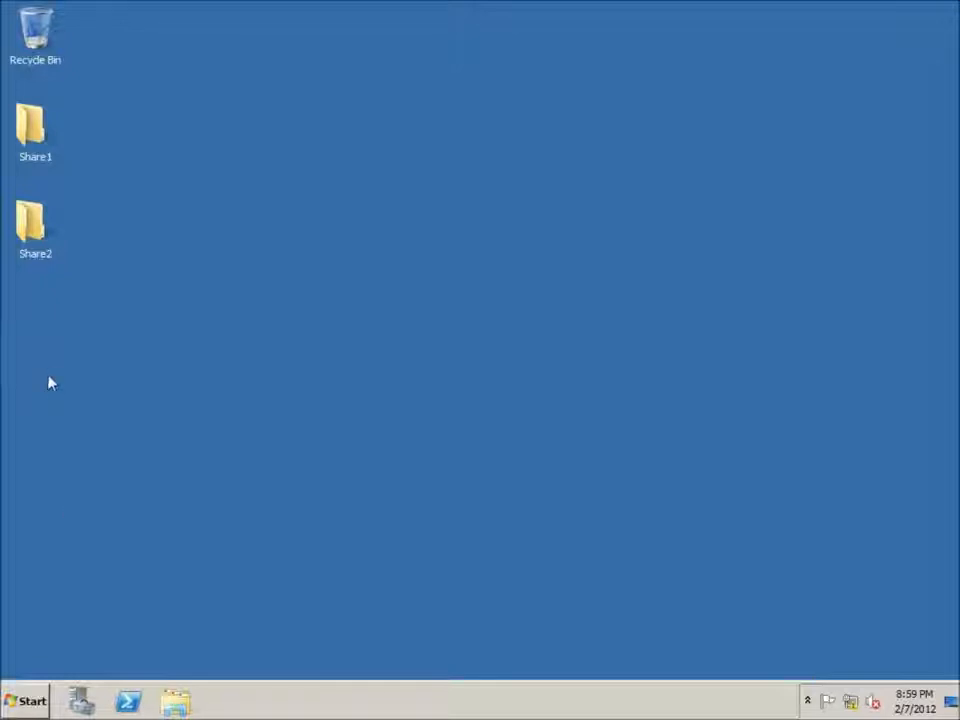
Step: Create a new folder named Sales on the desktop
right_click(34, 335)
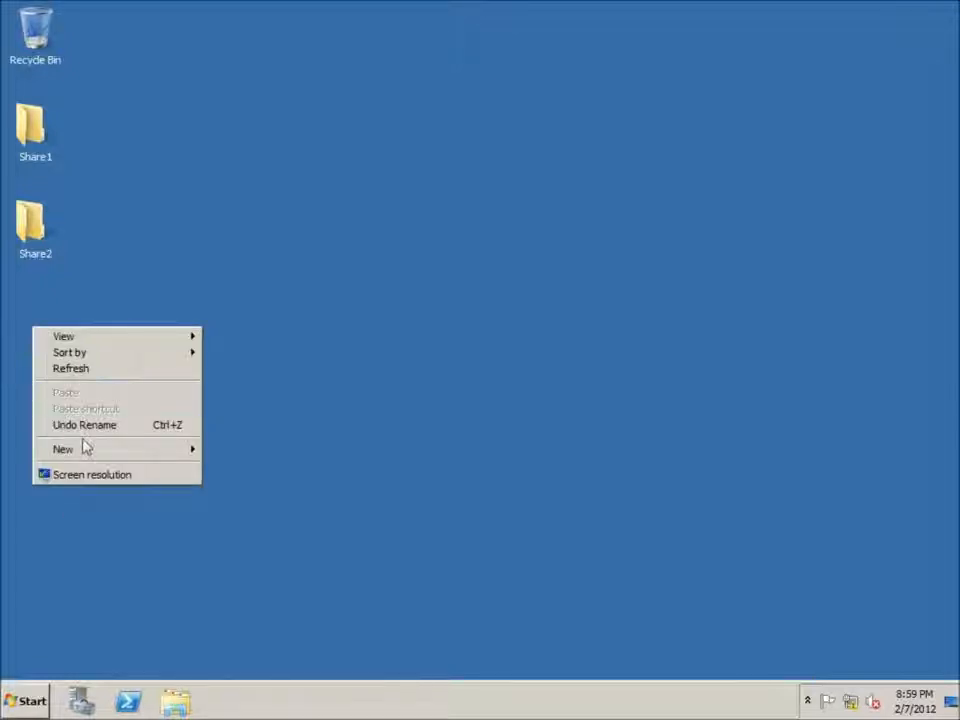
mouse_move(86, 452)
left_click(262, 452)
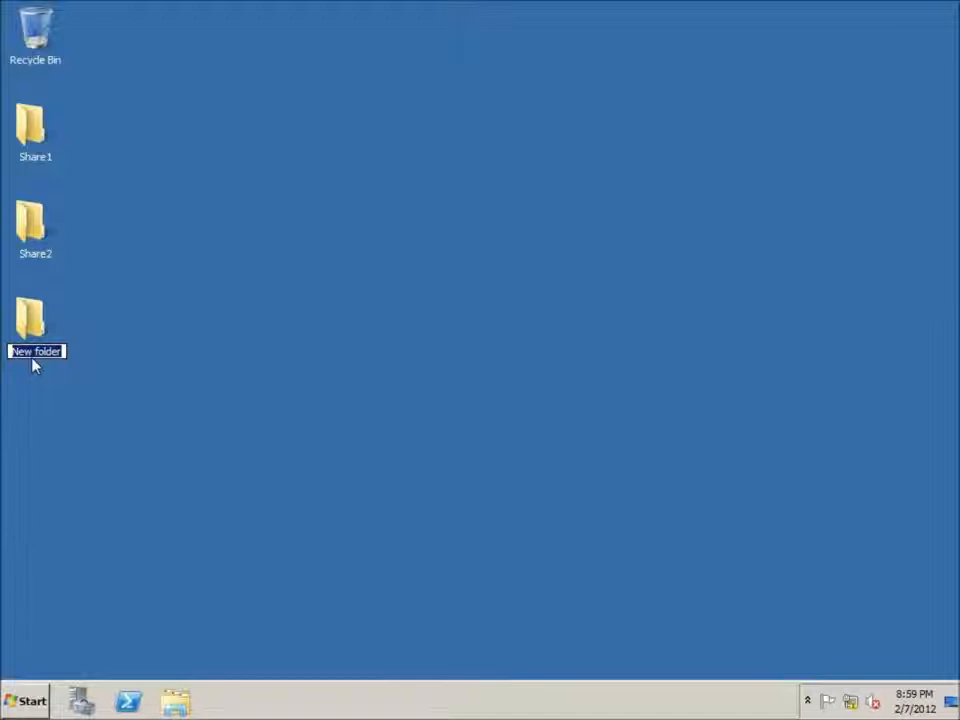
type("Sales")
key("Return")
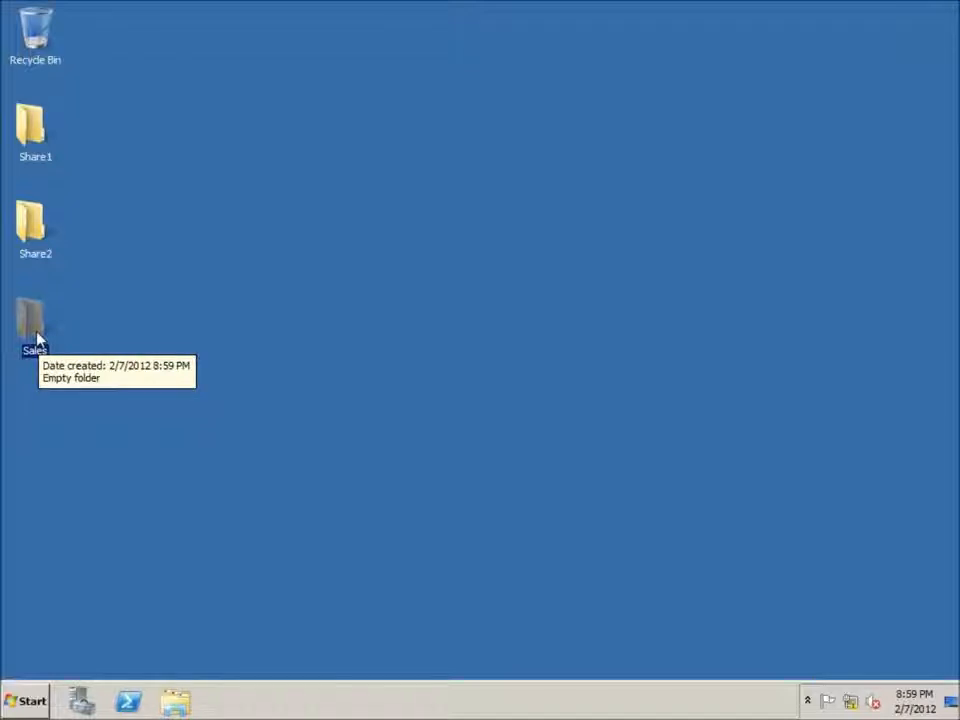
left_click(135, 360)
Step: Open the Active Directory Users and Computers administrative tool
left_click(33, 698)
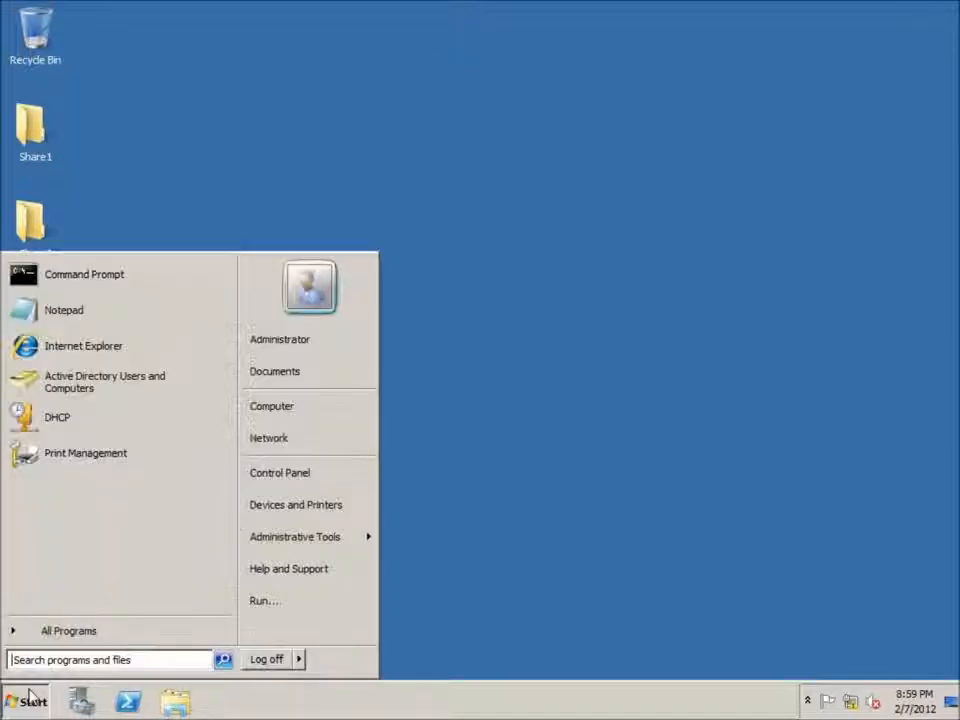
mouse_move(279, 540)
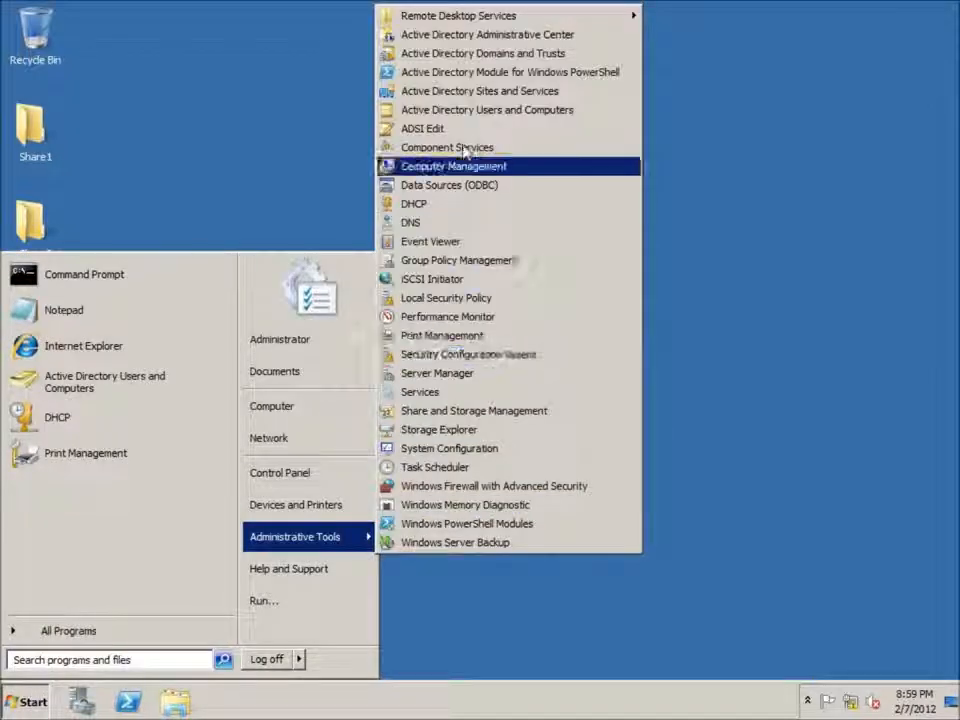
left_click(510, 112)
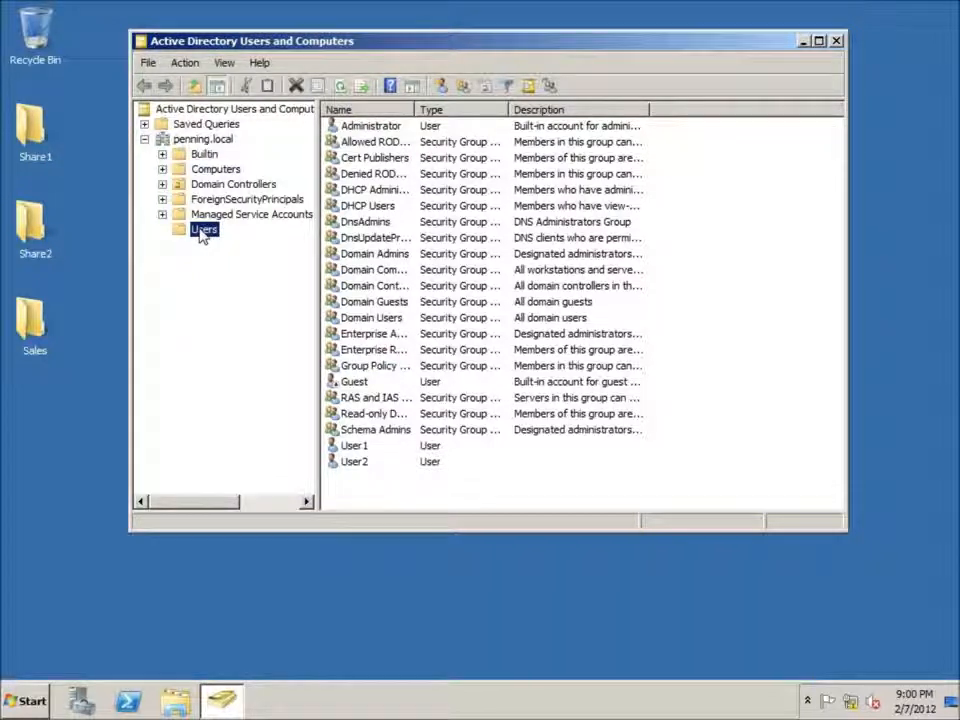
Step: Examine the existing user accounts and security groups in the Users container of penning.local
left_click(362, 131)
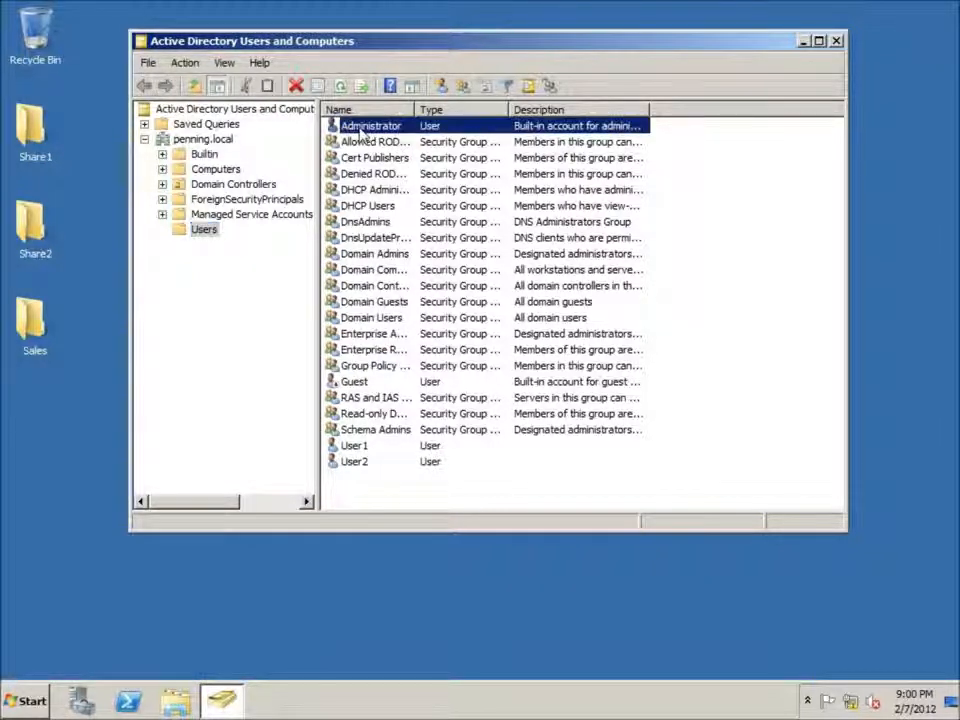
left_click(353, 382)
left_click(345, 461)
left_click(352, 447)
left_click(342, 463)
key("Up")
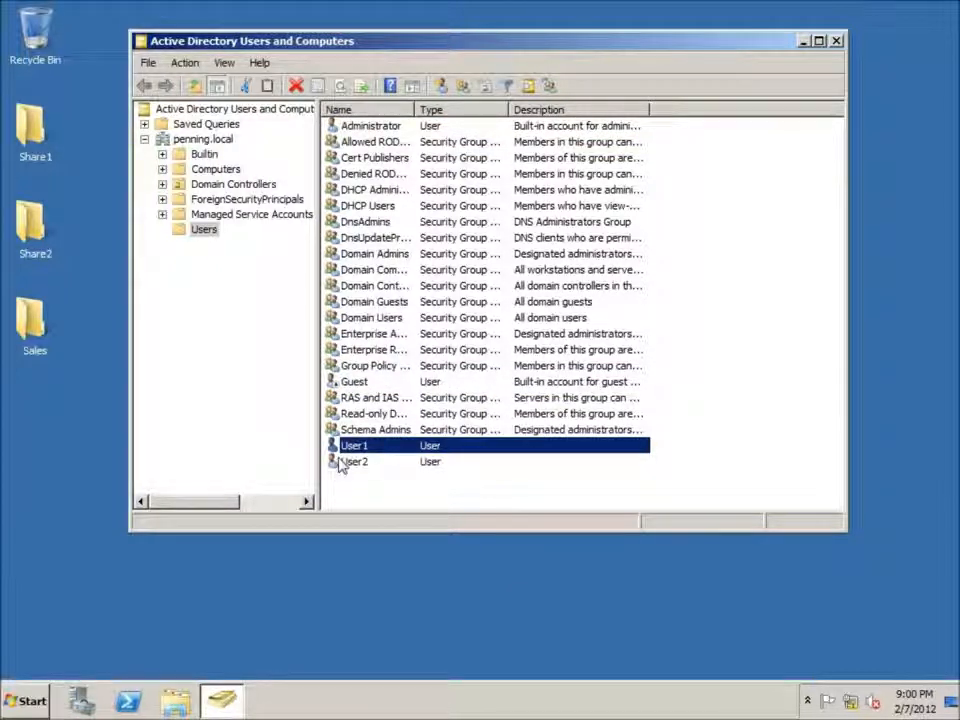
left_click(331, 299)
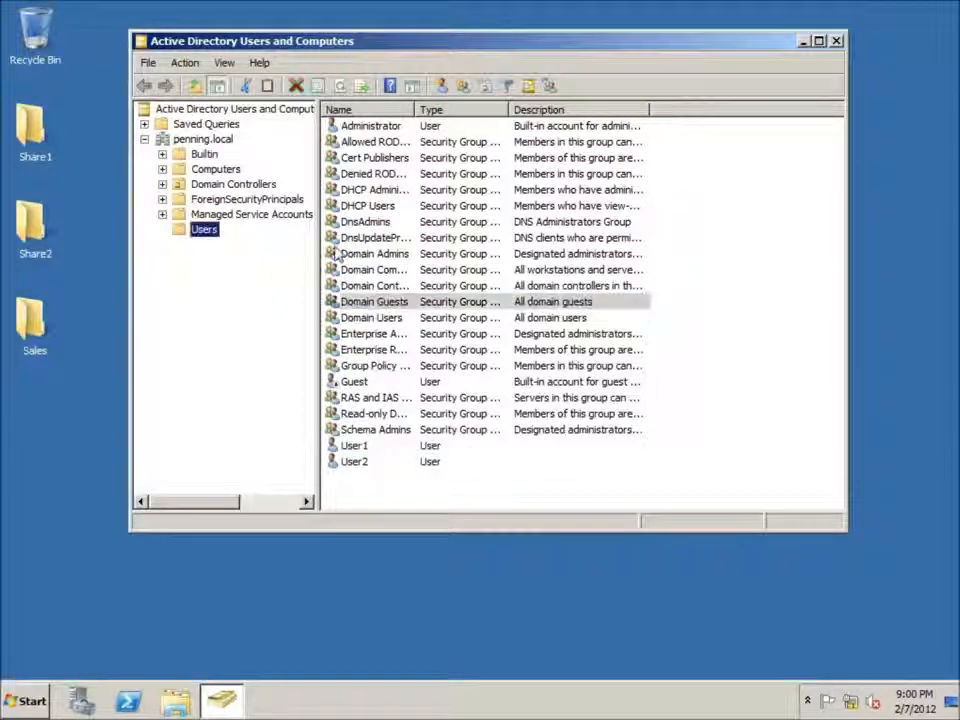
left_click(360, 319)
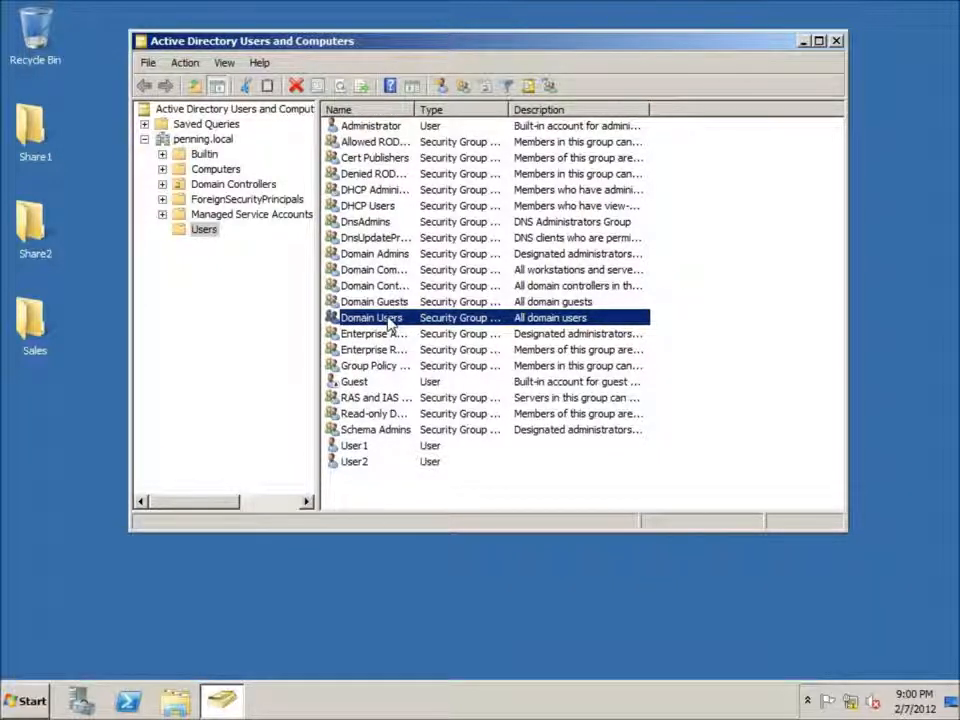
left_click(388, 494)
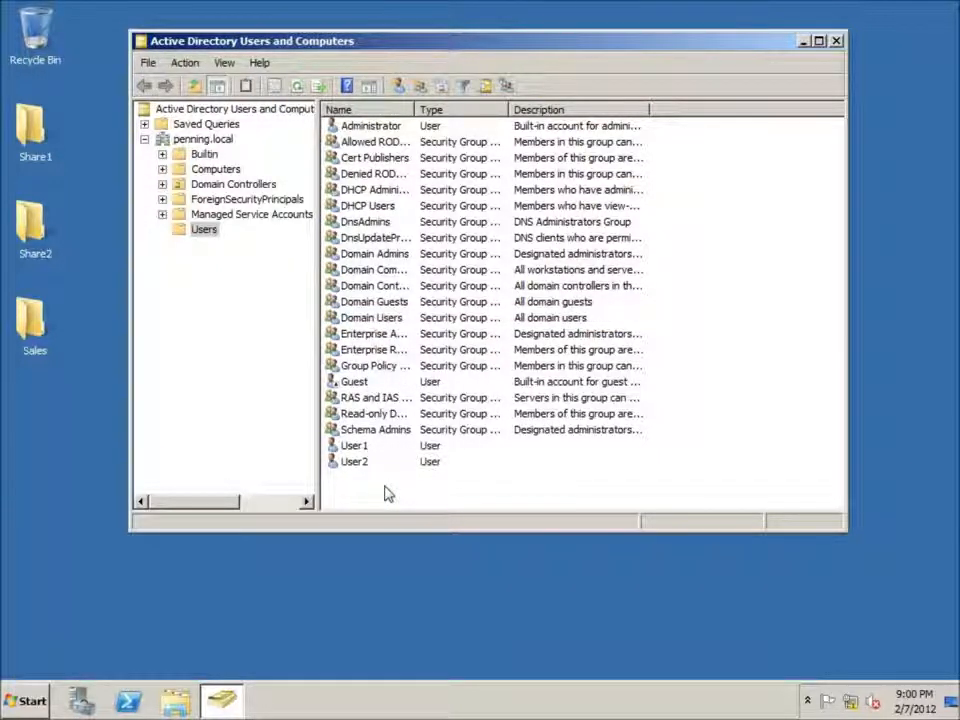
Step: Create a global security group named Sales in the Users container
right_click(352, 494)
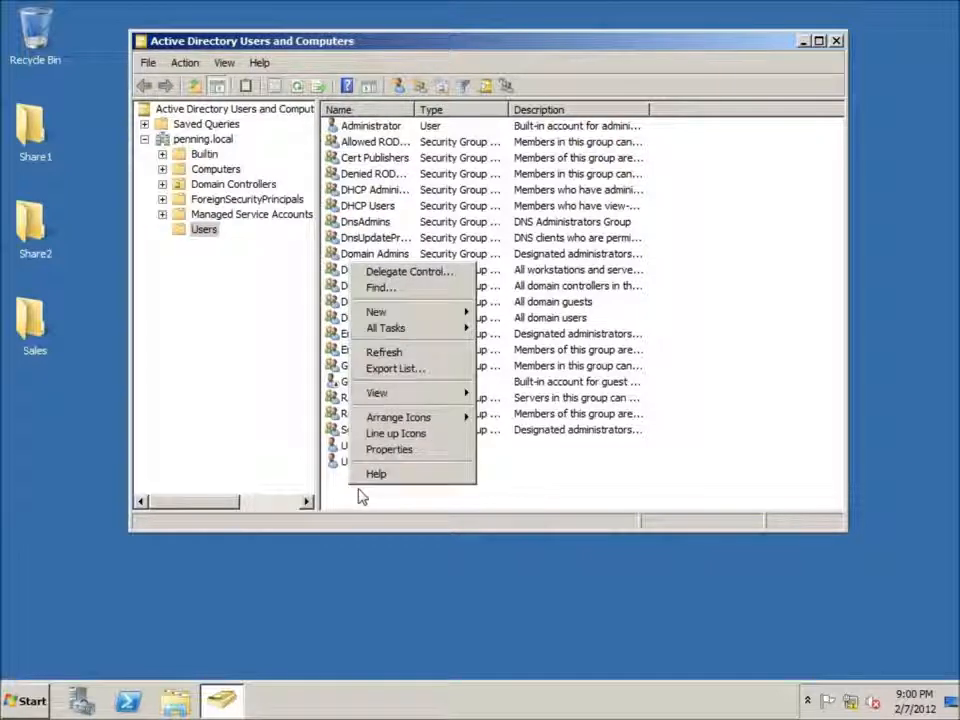
mouse_move(440, 313)
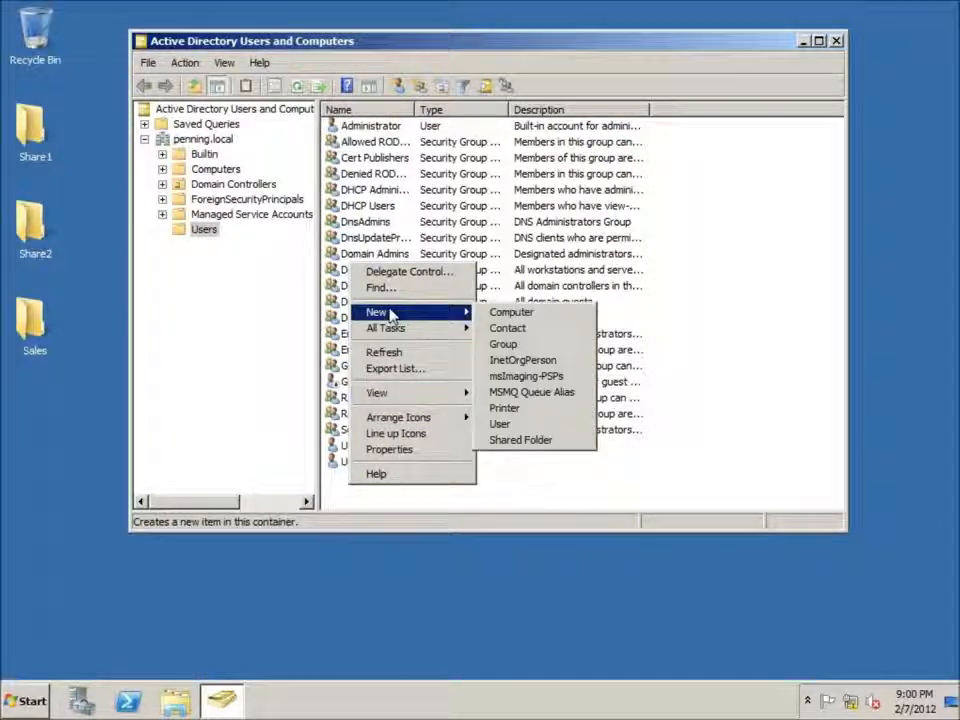
left_click(507, 344)
left_click_drag(391, 57, 414, 169)
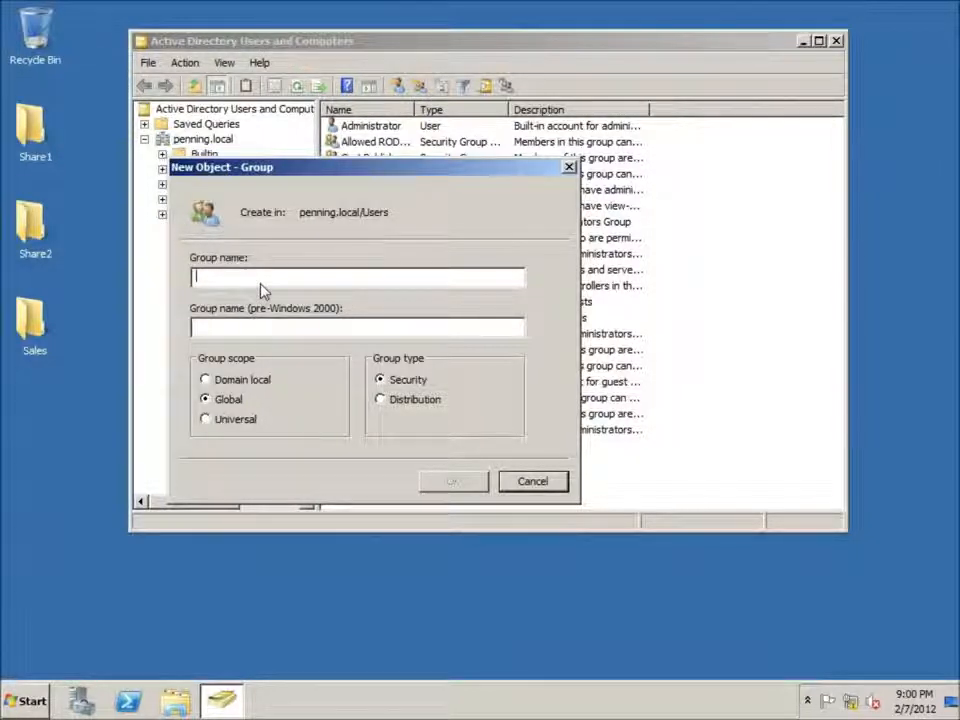
type("Sales")
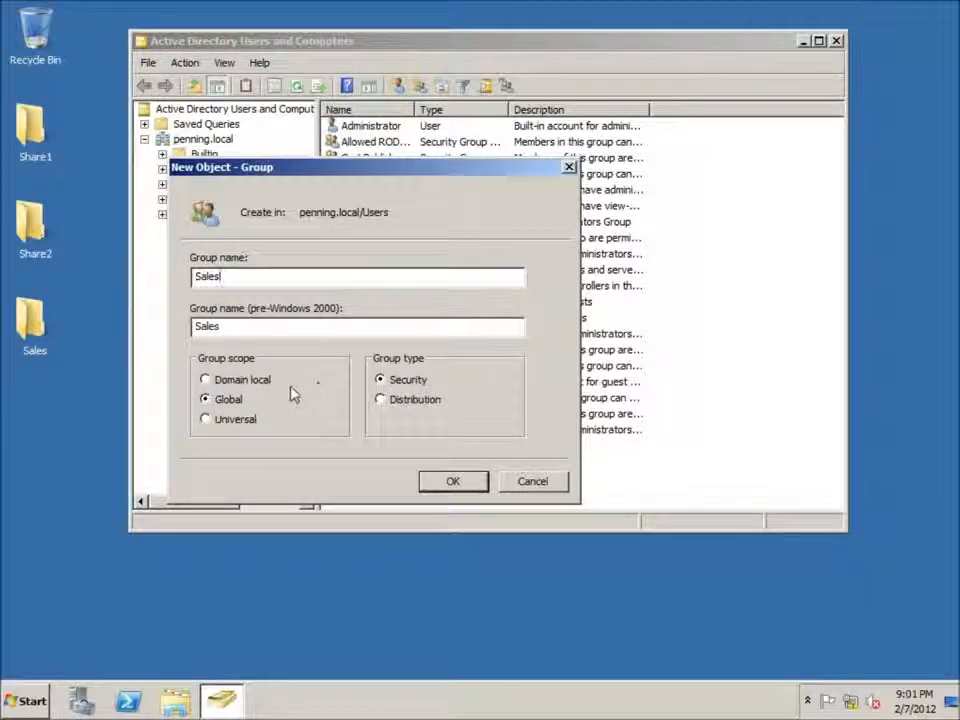
left_click(456, 484)
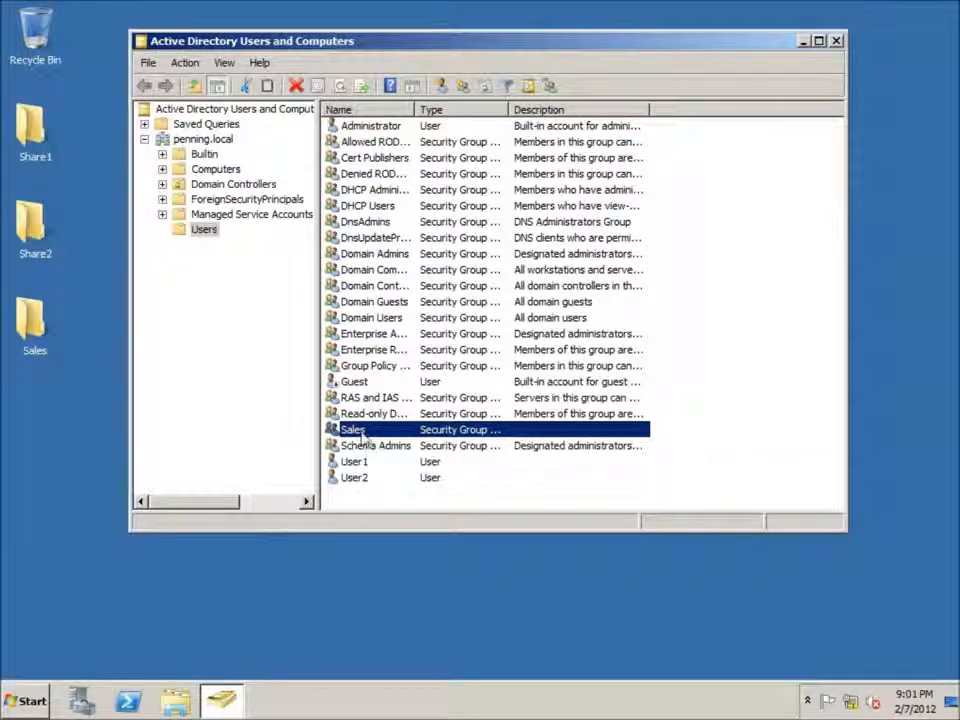
left_click(397, 492)
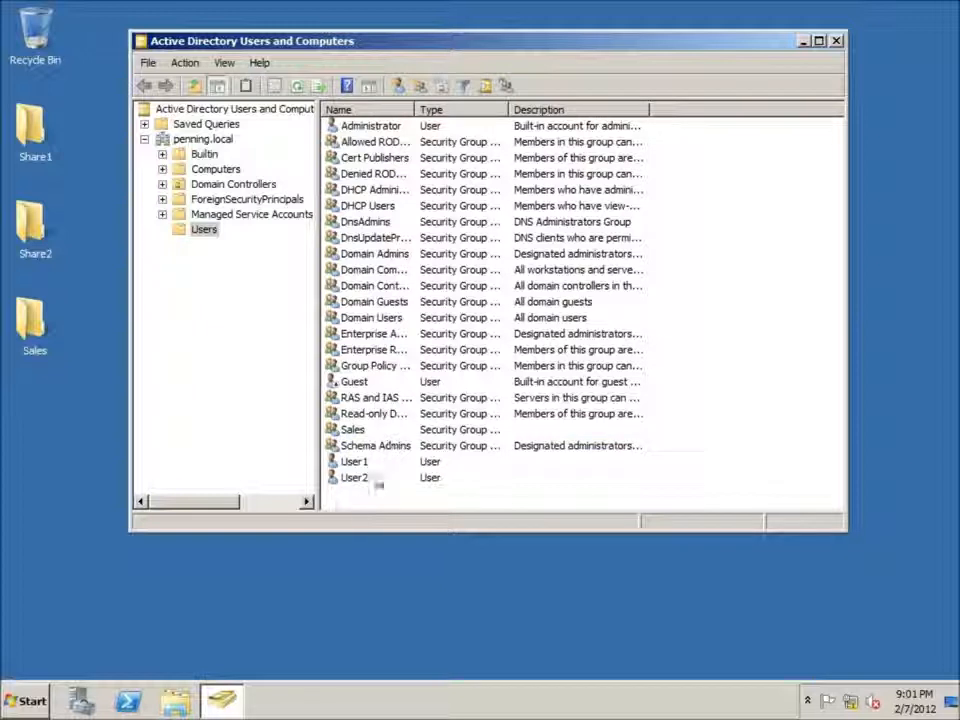
Step: Start a new user in the Users container with first name User3 and logon name User3 at penning.local
right_click(331, 497)
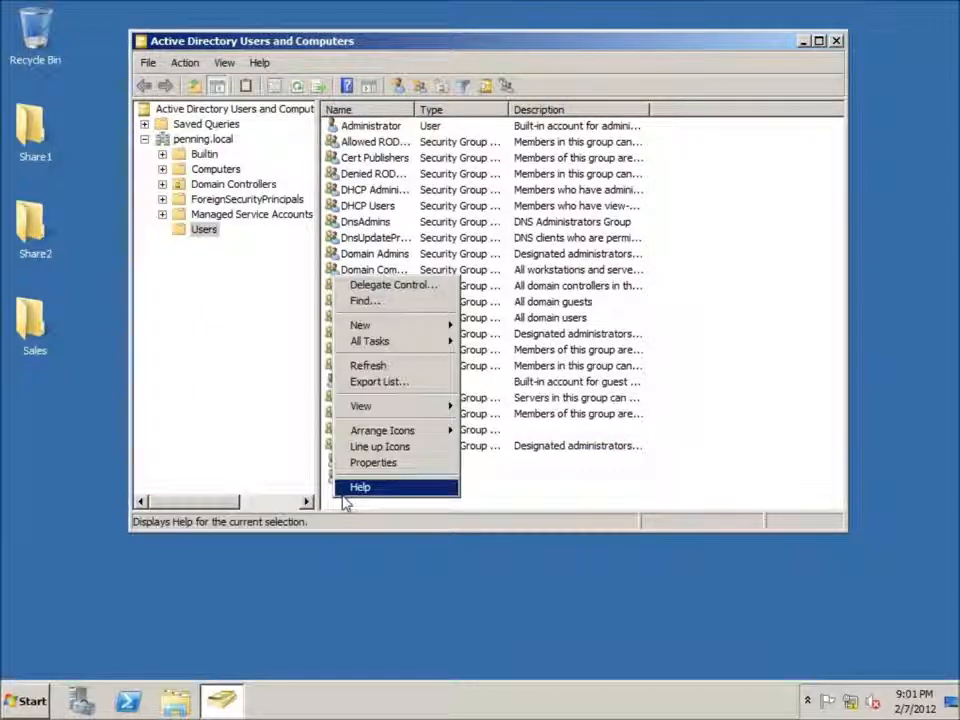
mouse_move(448, 326)
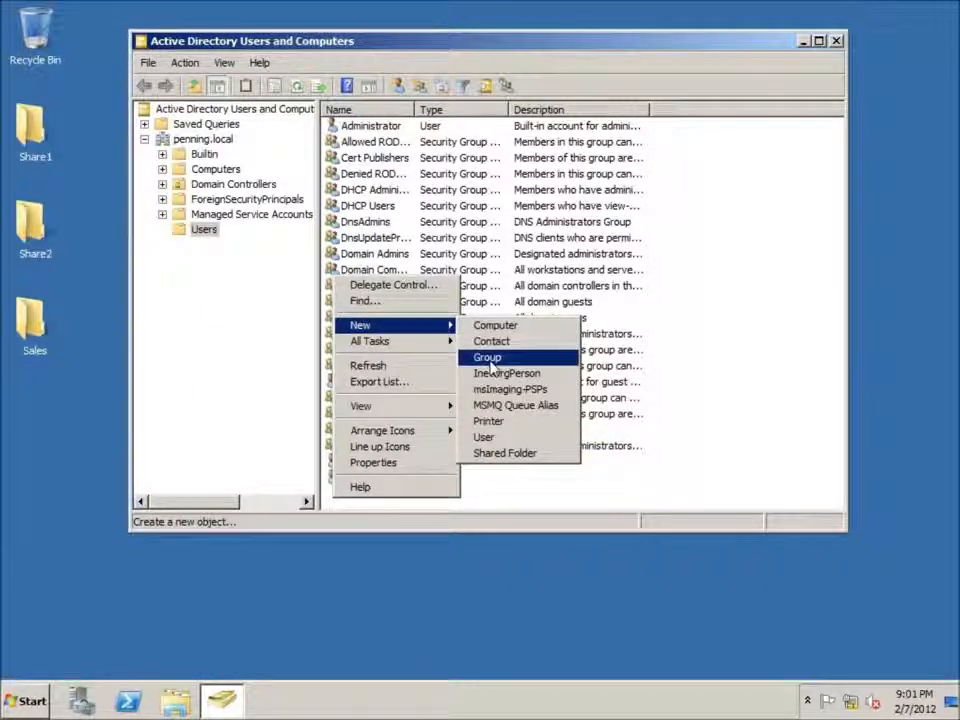
left_click(488, 437)
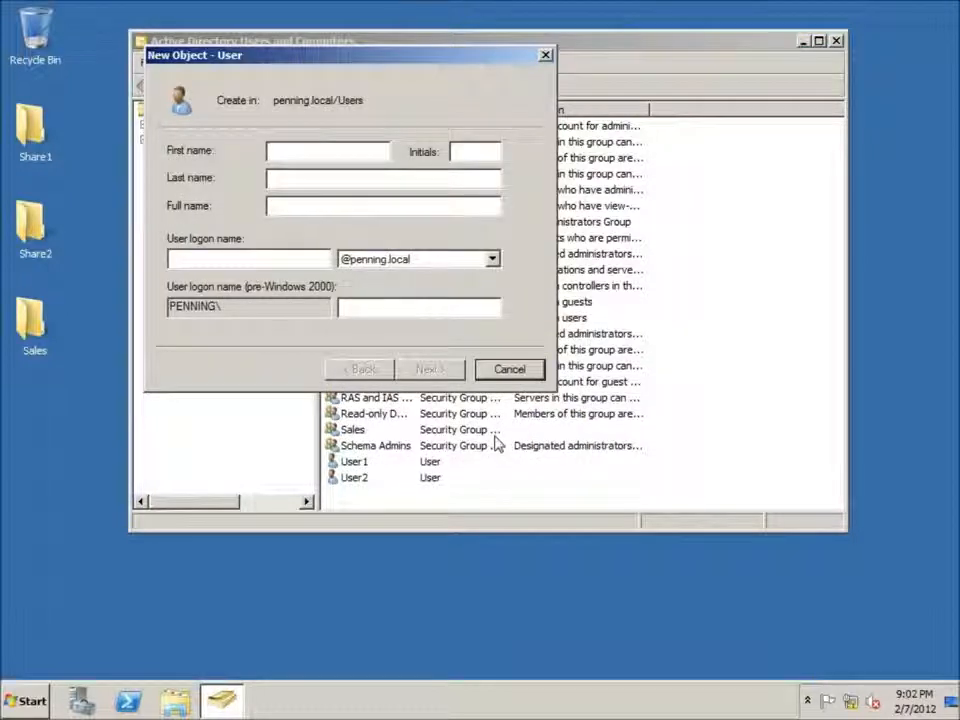
type("User3")
key("Tab")
key("Tab")
key("Tab")
key("Tab")
type("User")
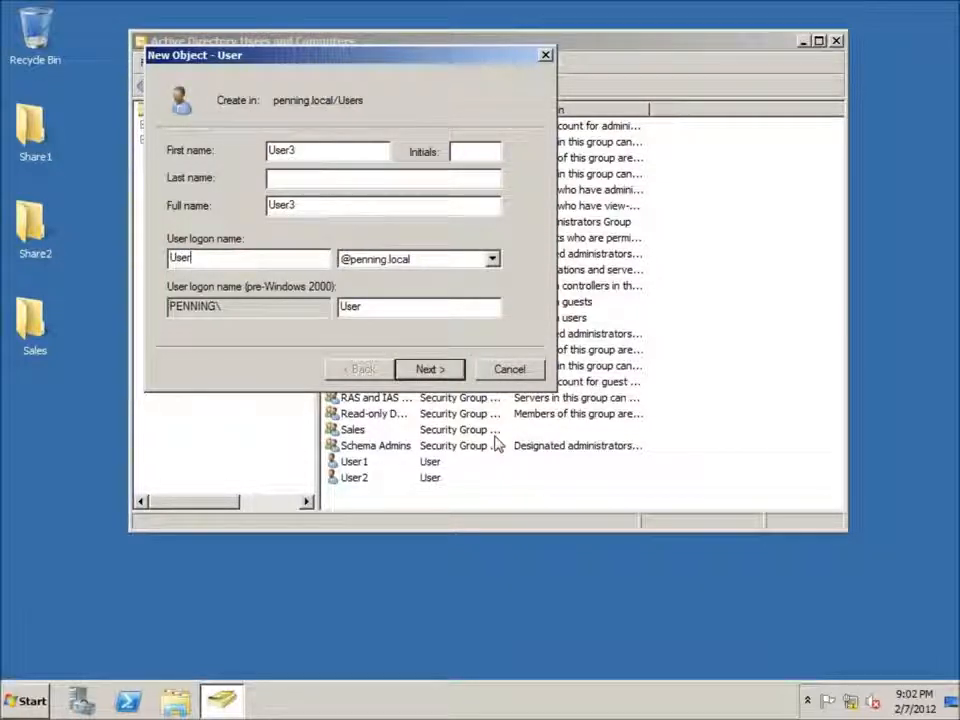
left_click(427, 372)
Step: Enter and confirm the account password without requiring a change at next logon, and finish creating User3
left_click(188, 213)
left_click(336, 152)
type("••")
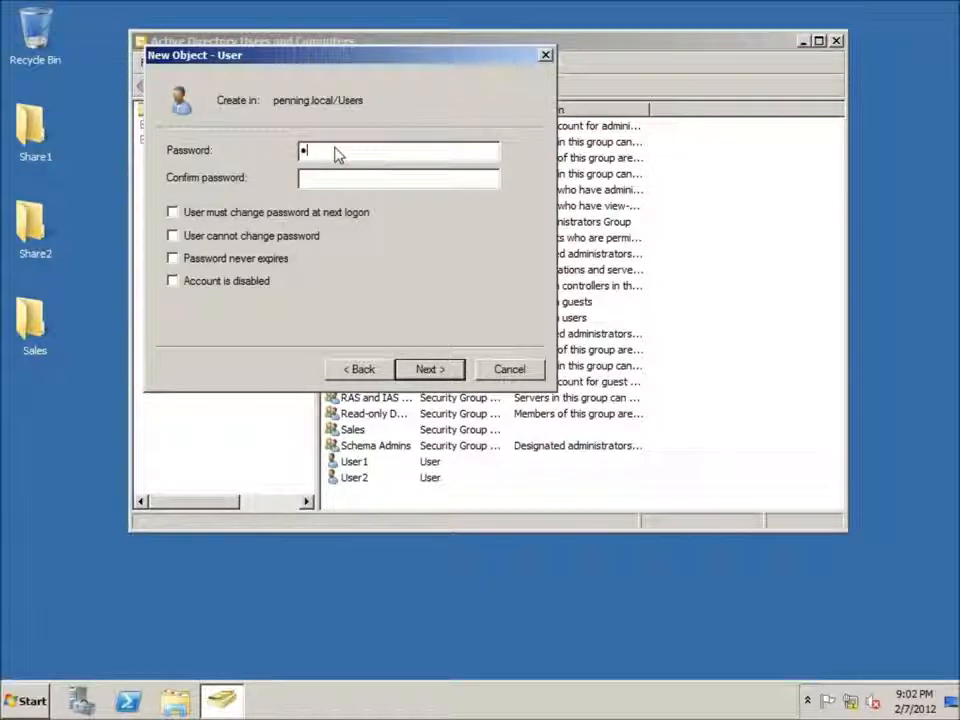
type("•••••••")
key("BackSpace")
key("BackSpace")
key("BackSpace")
key("BackSpace")
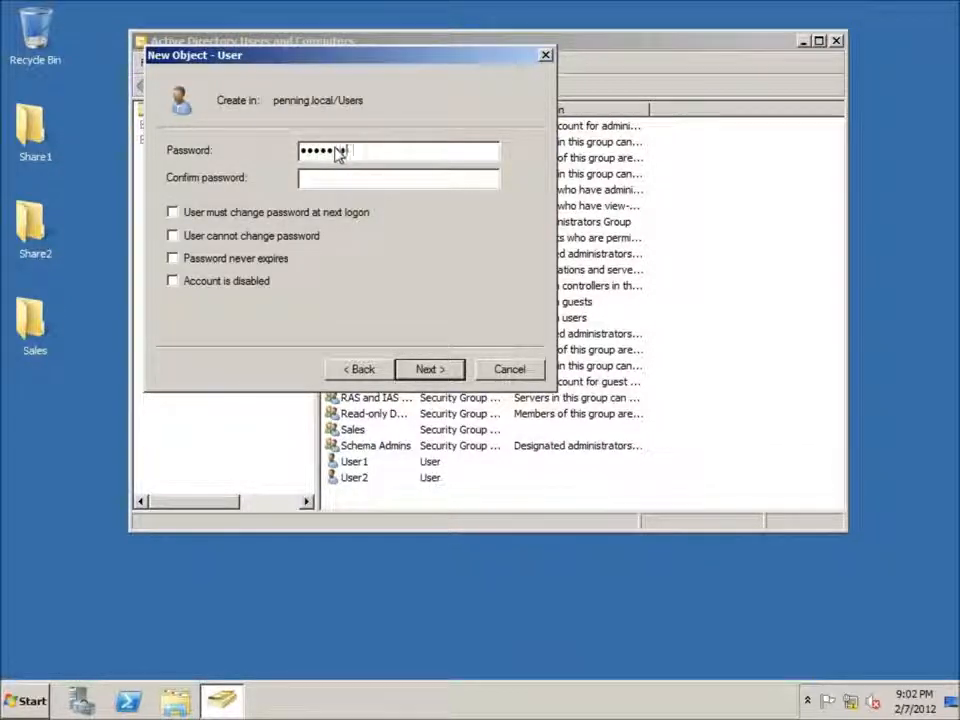
key("BackSpace")
key("BackSpace")
key("BackSpace")
key("BackSpace")
key("BackSpace")
type("•••")
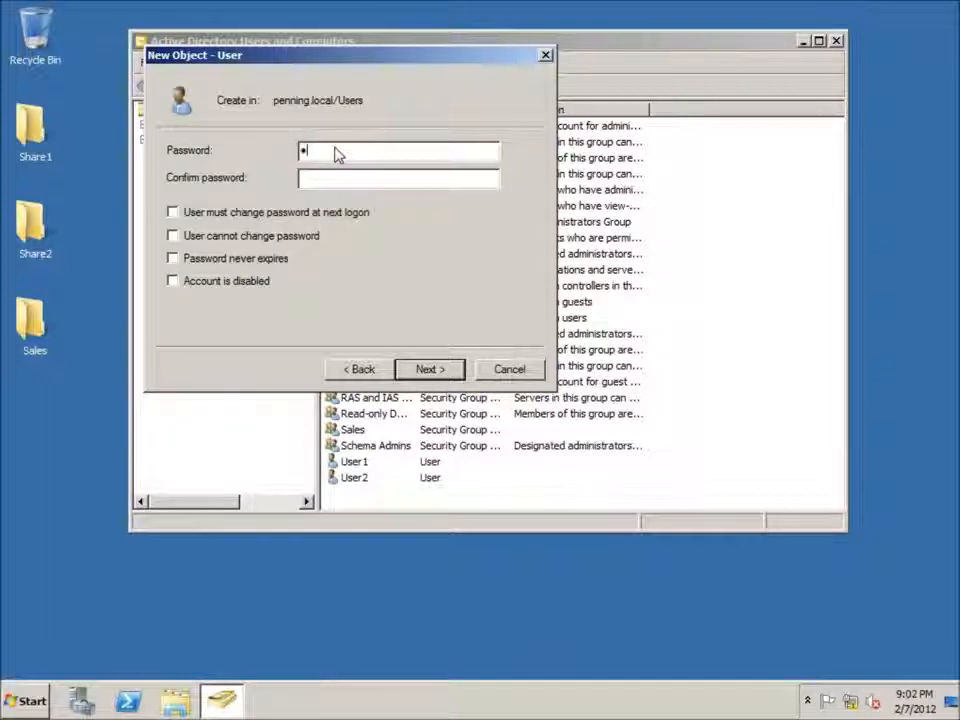
type("•••")
key("Tab")
type("•••••")
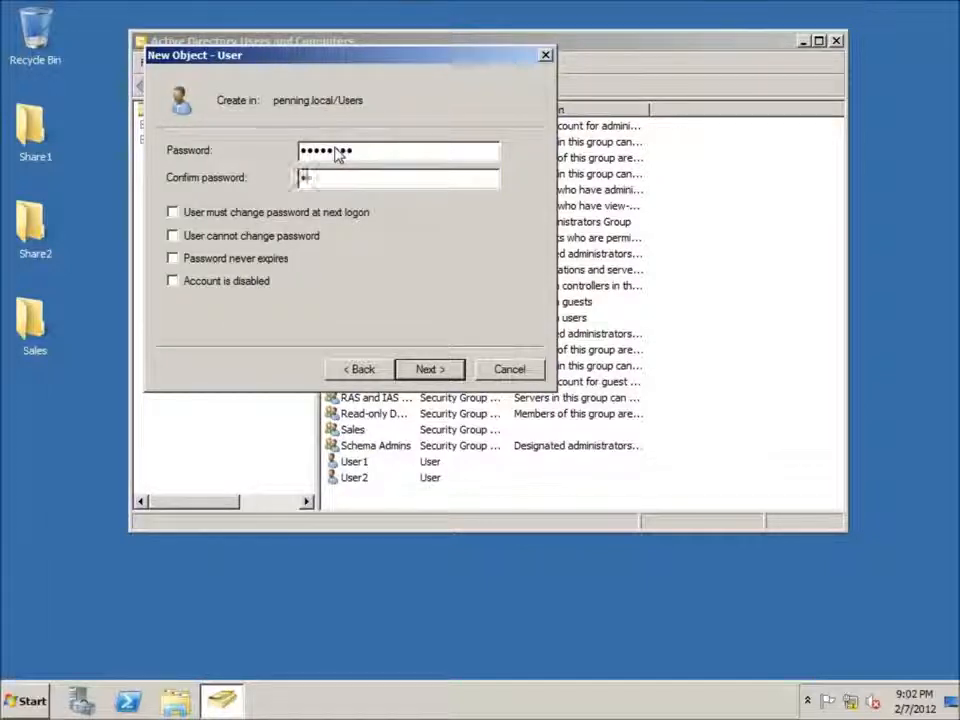
type("•••")
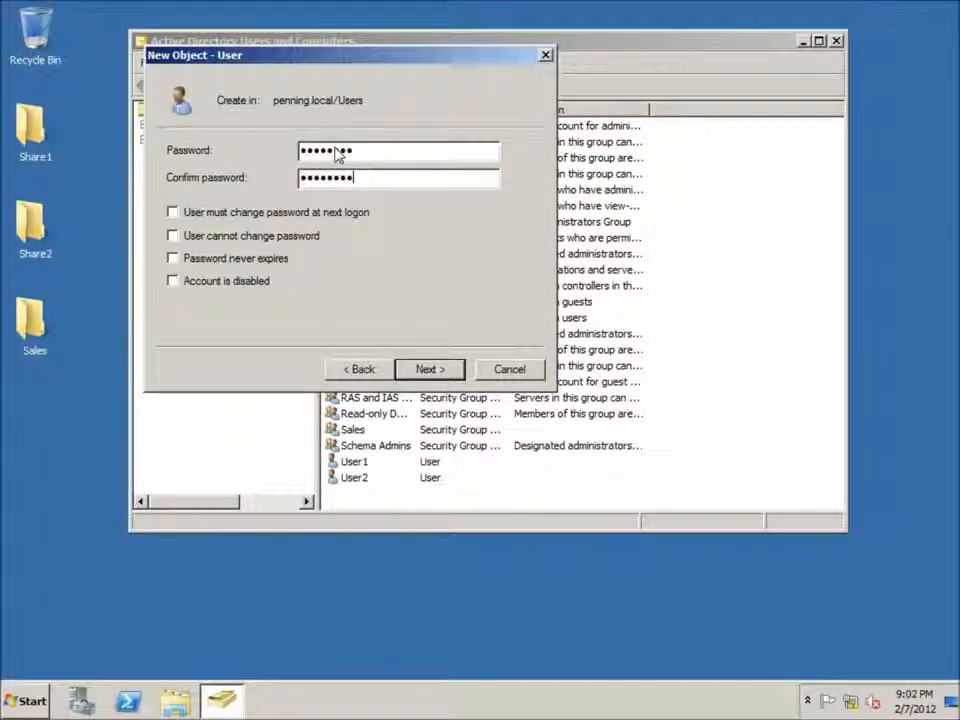
key("Return")
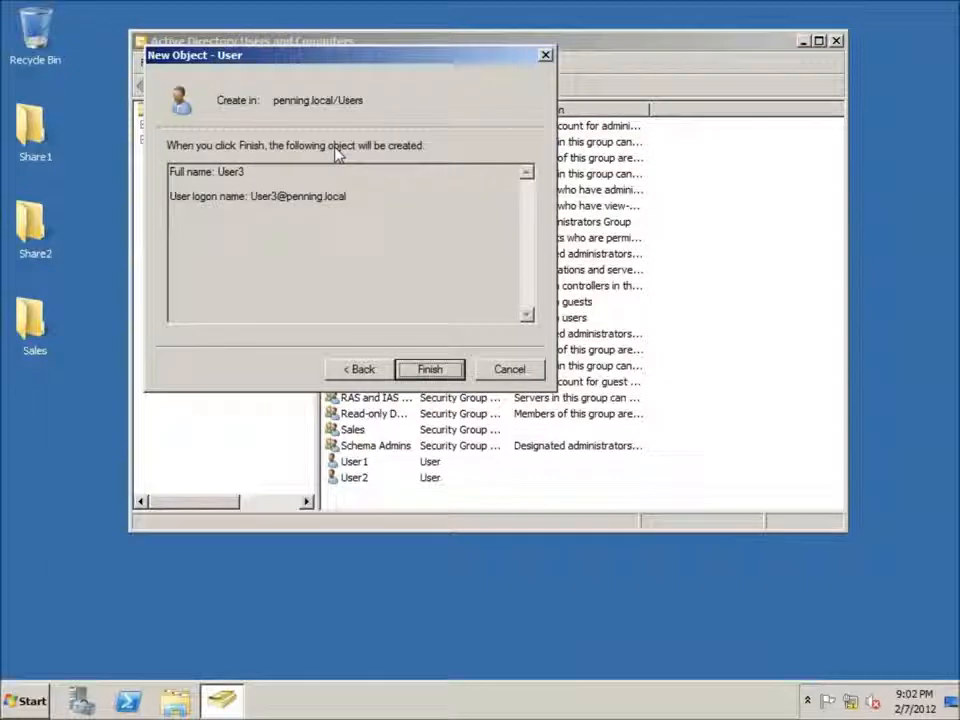
left_click(428, 370)
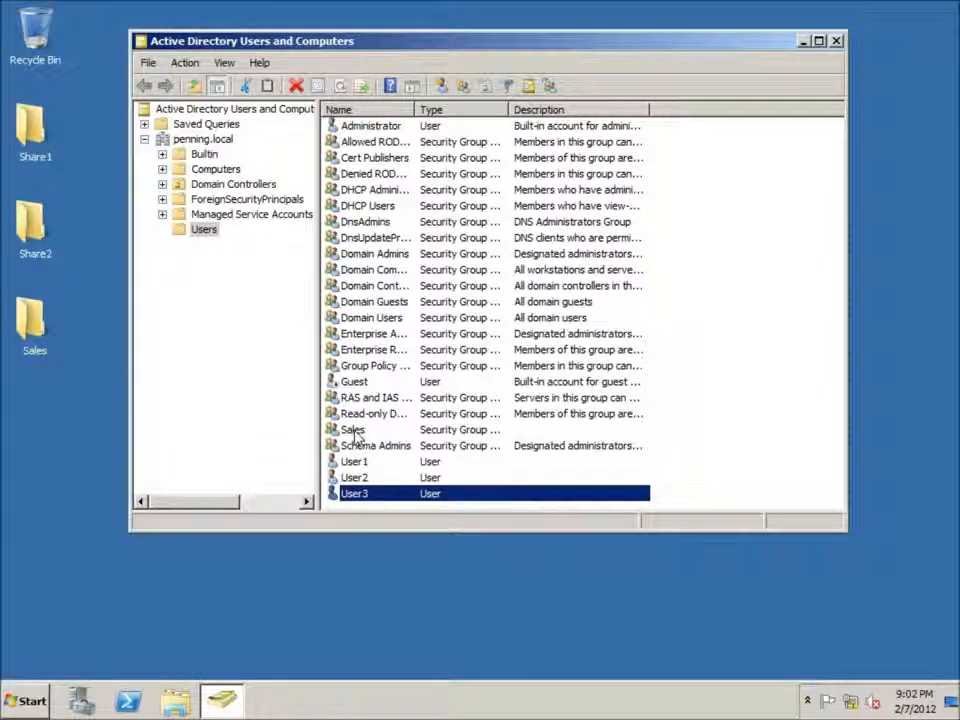
Step: Add User3 to the Sales group through the account's group memberships and apply the change
double_click(354, 494)
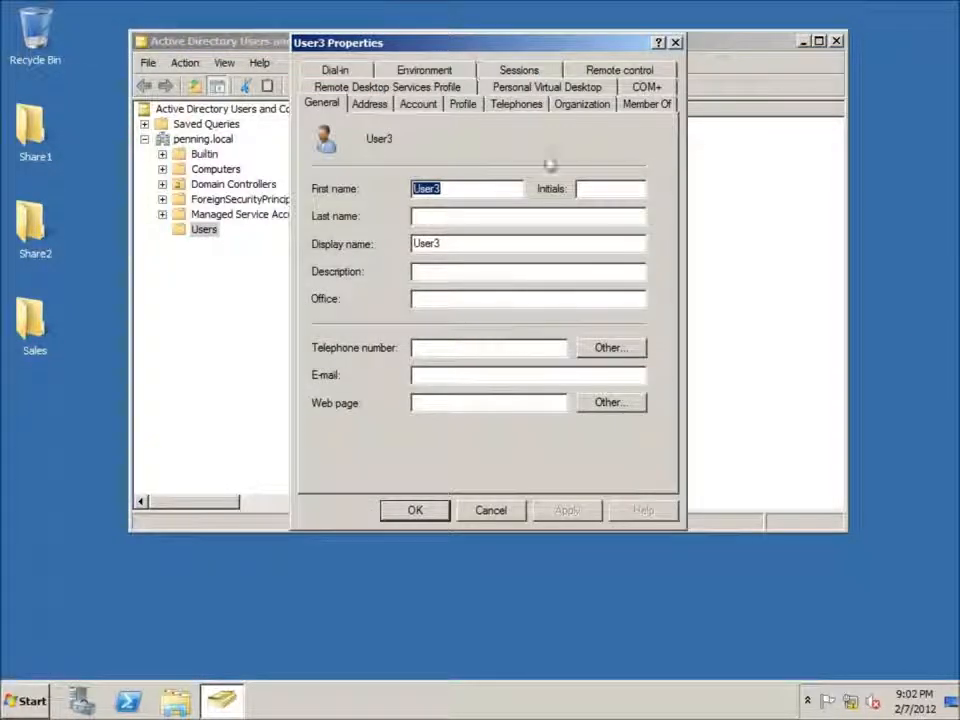
left_click(675, 42)
right_click(357, 497)
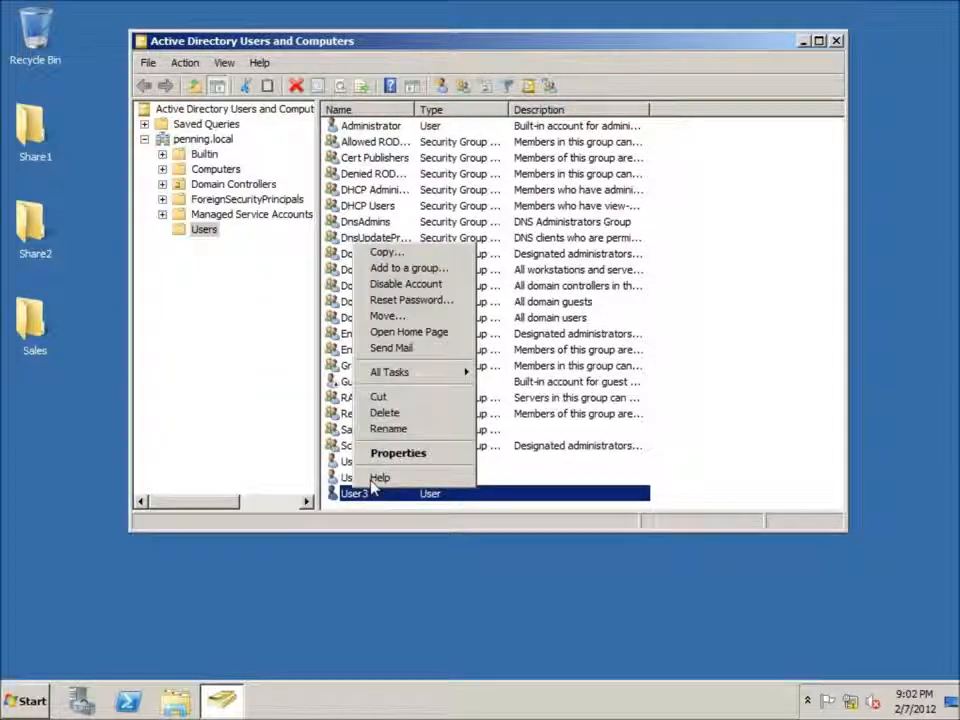
left_click(377, 455)
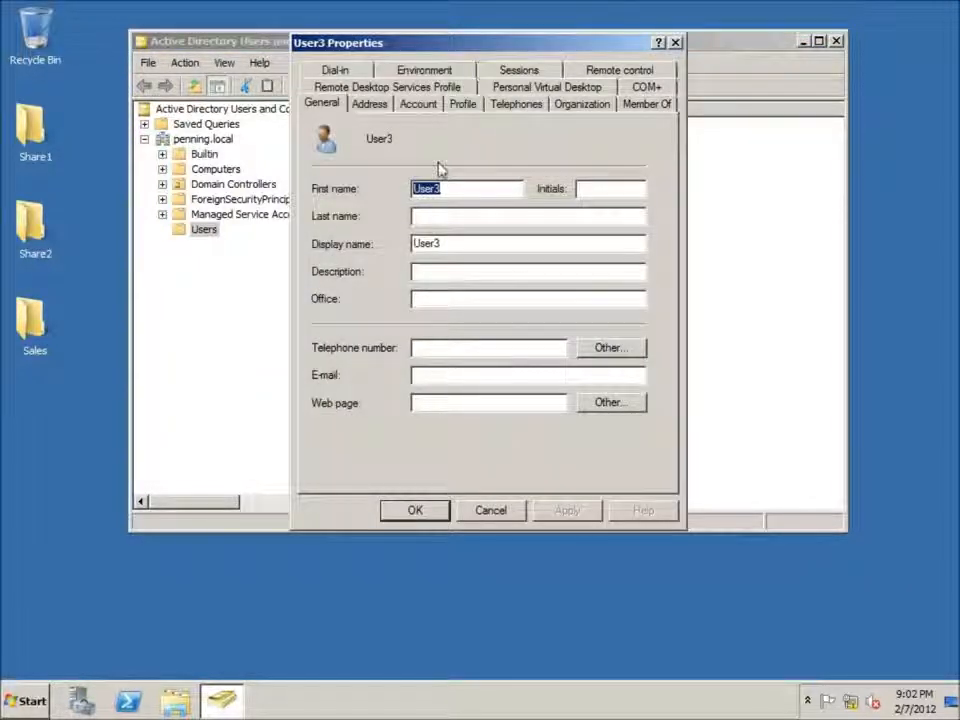
left_click_drag(429, 47, 412, 47)
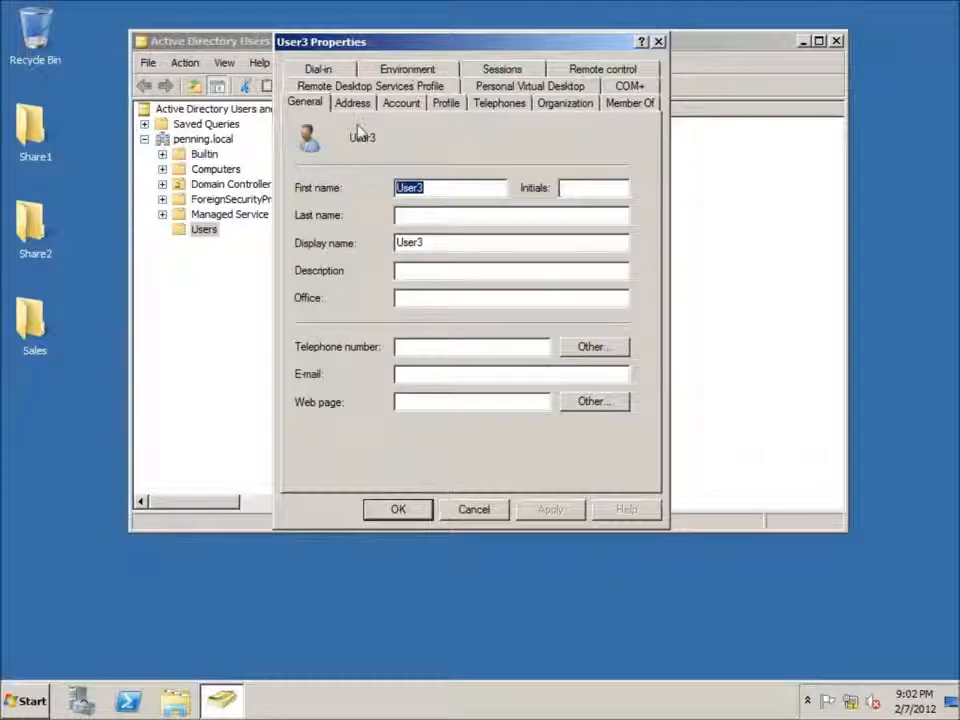
left_click(643, 103)
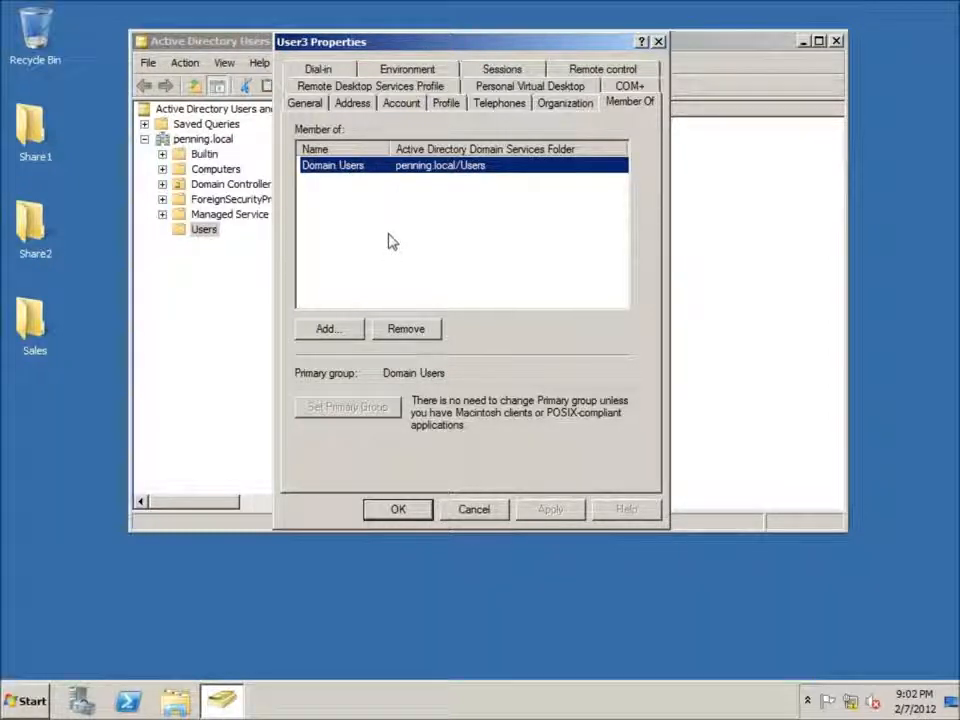
left_click(336, 334)
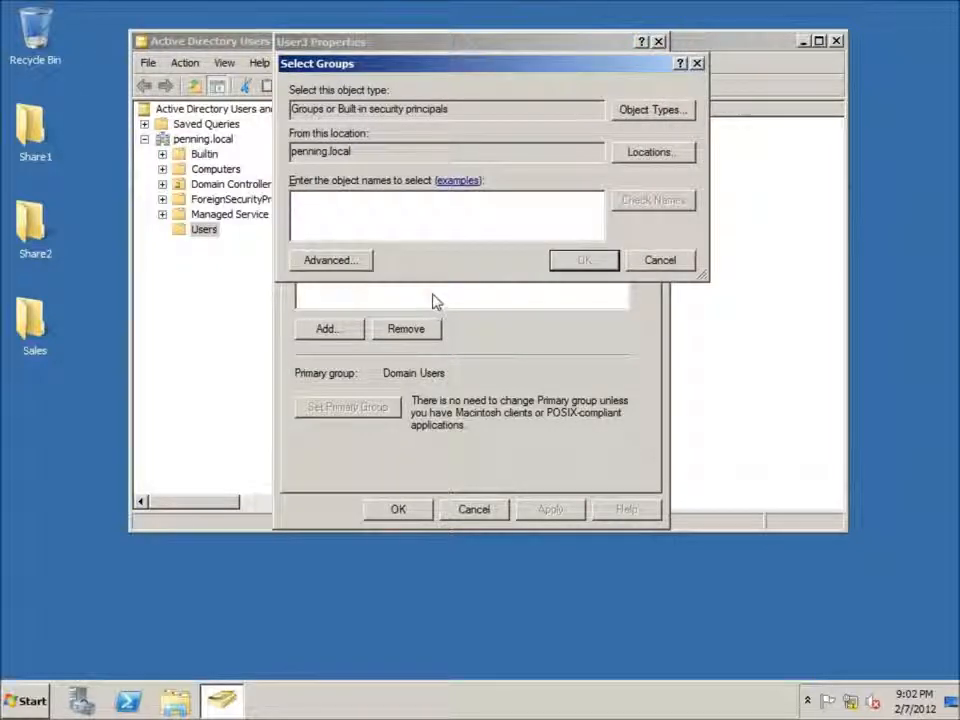
type("Sales")
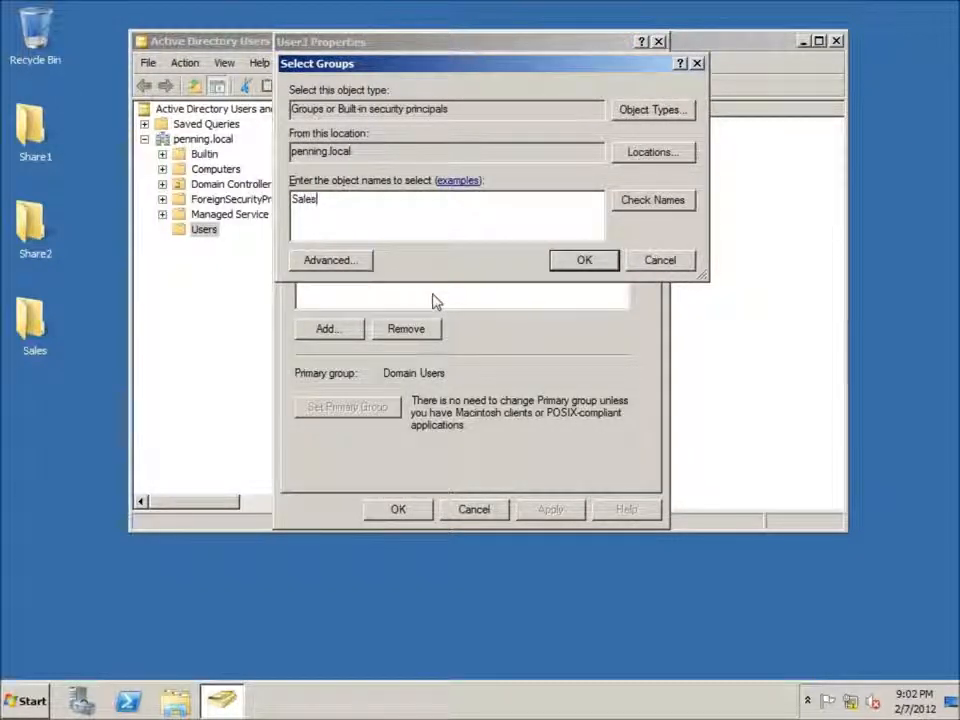
key("Return")
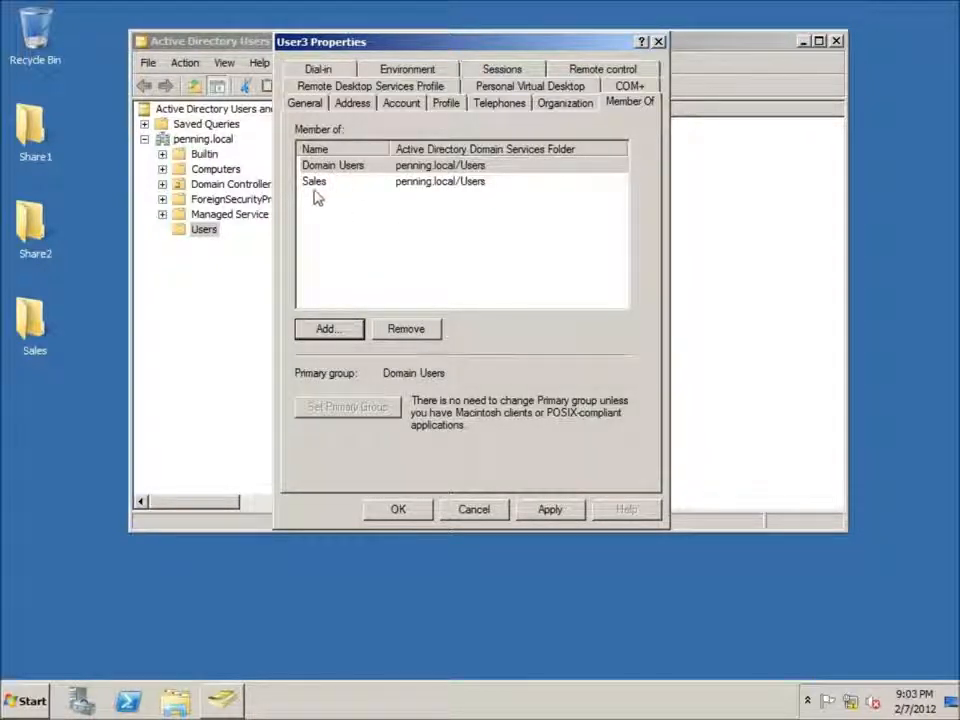
left_click(551, 510)
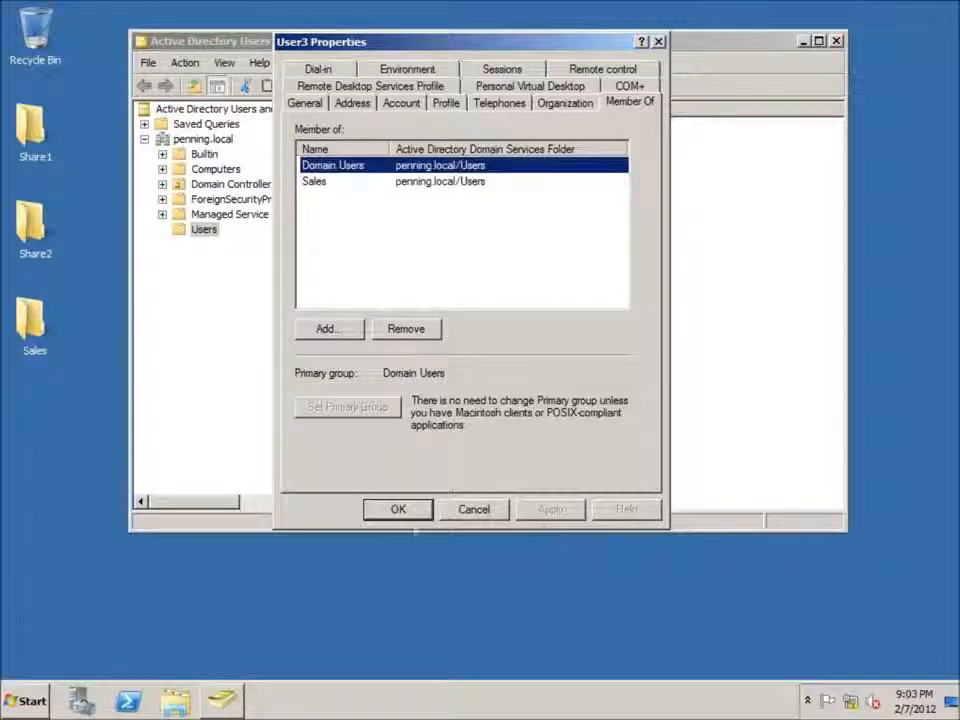
left_click(402, 514)
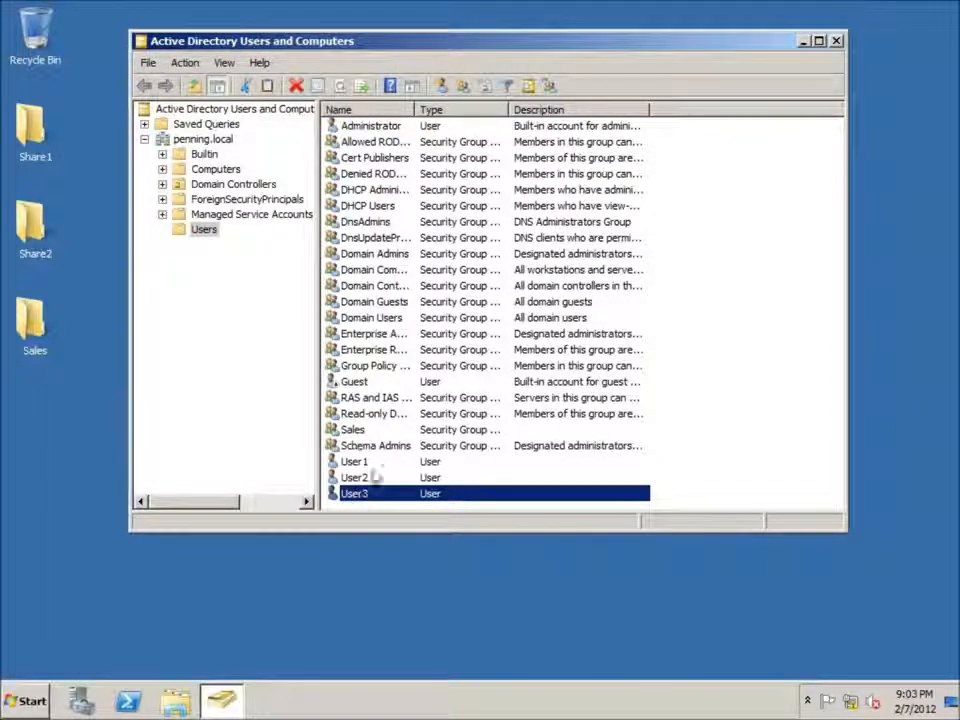
Step: Check the Sales group's member list and the groups it belongs to, and close its properties
left_click(354, 430)
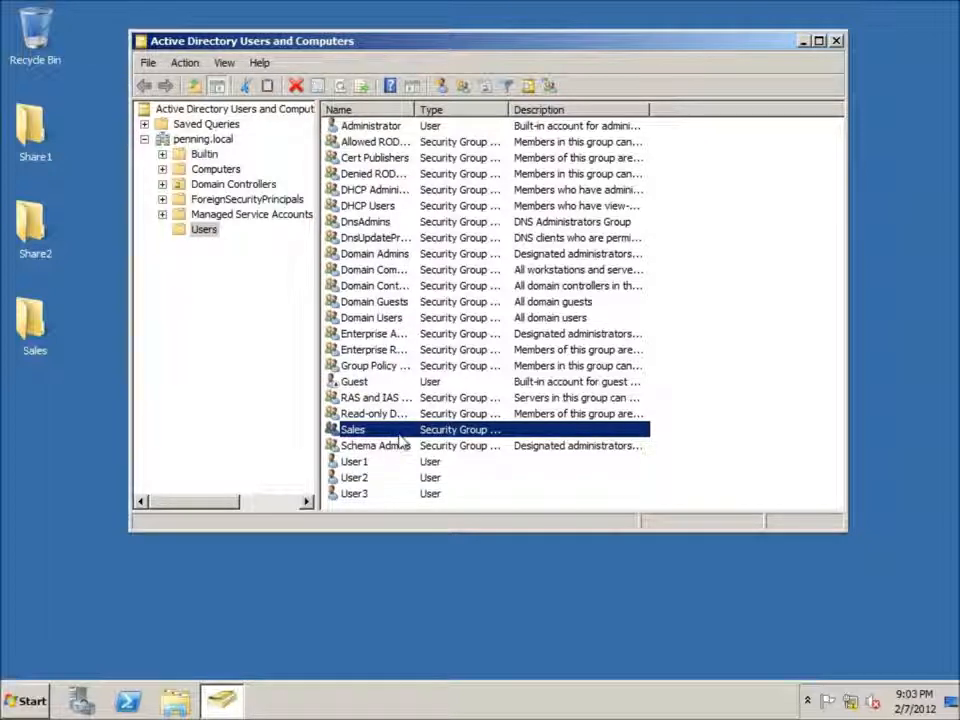
right_click(356, 431)
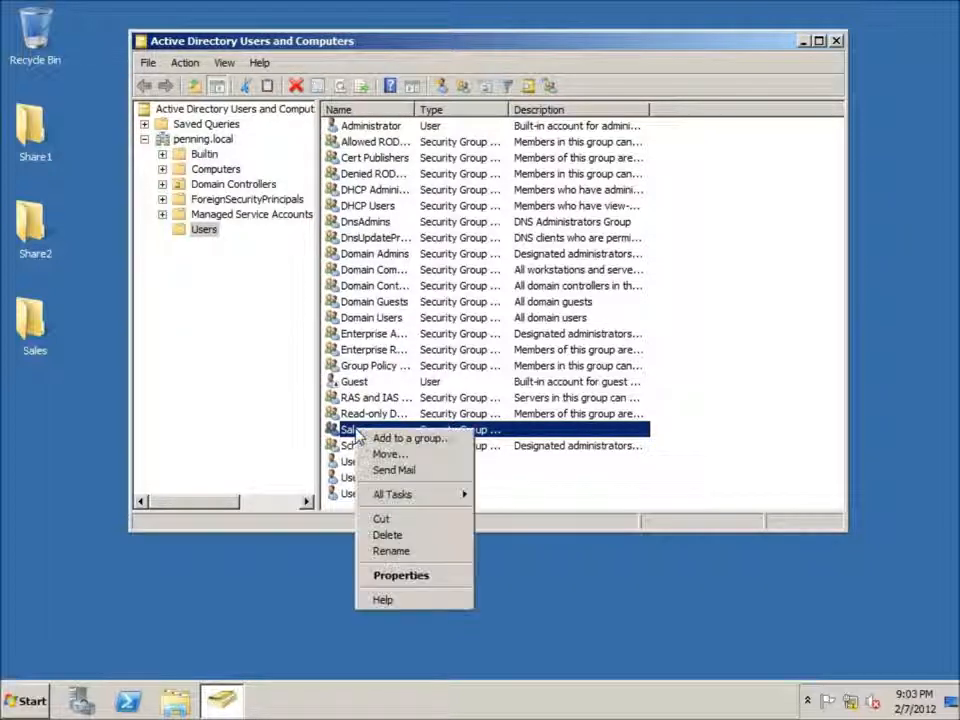
left_click(401, 575)
left_click(353, 71)
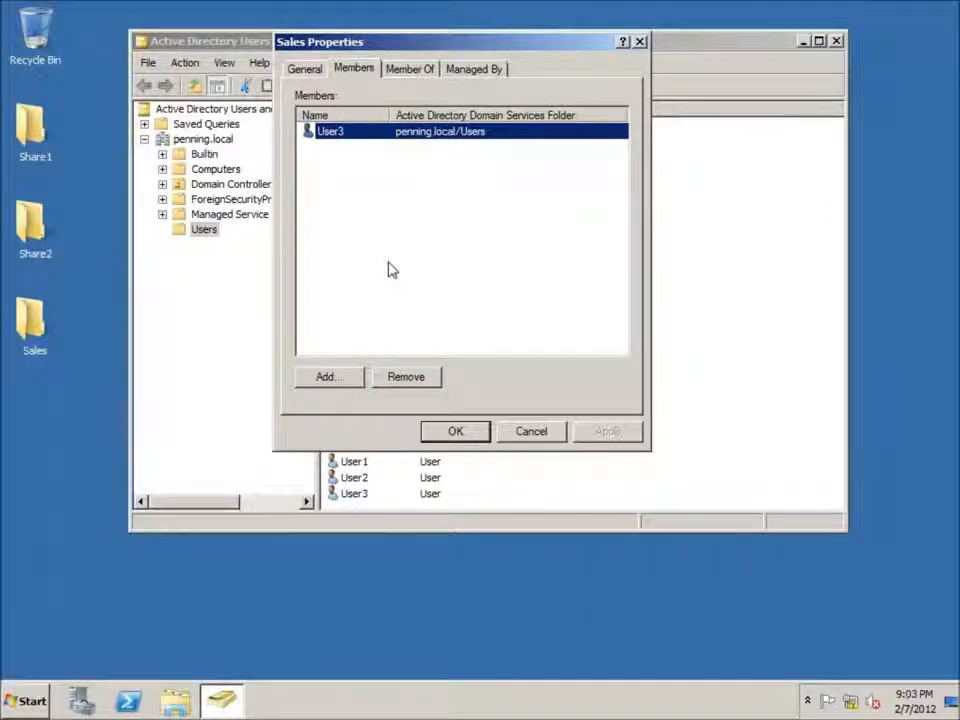
left_click(405, 69)
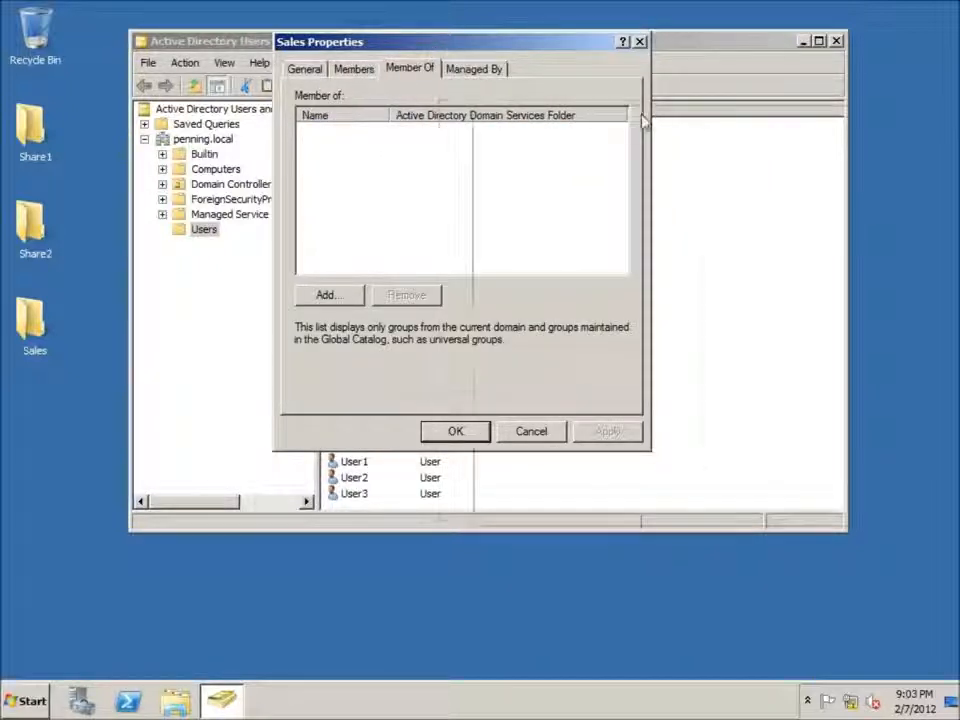
left_click_drag(435, 48, 649, 121)
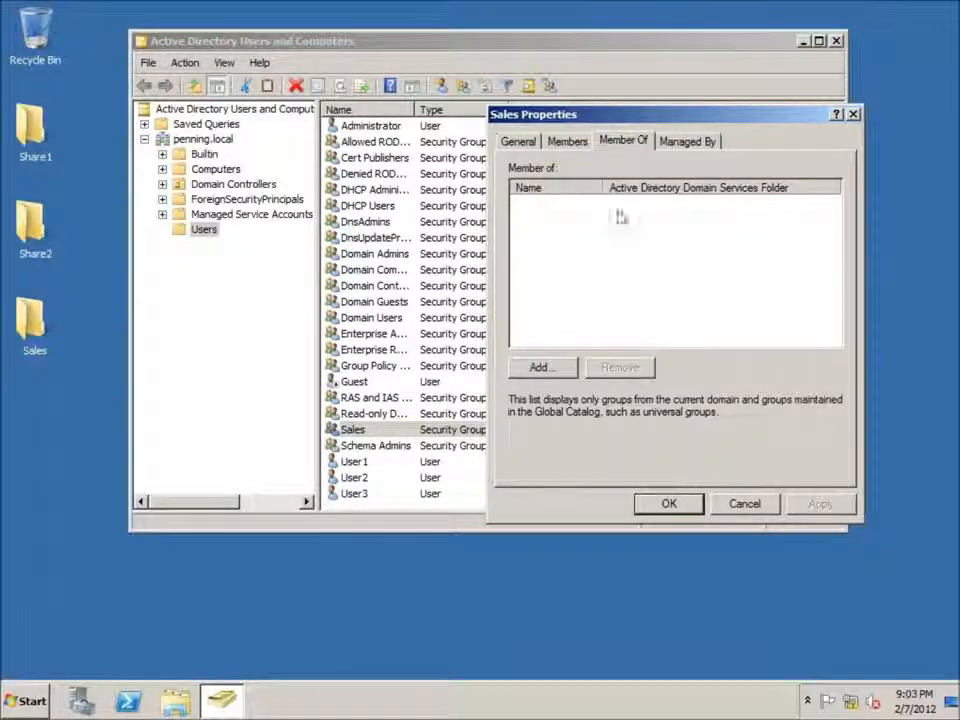
left_click_drag(597, 107, 507, 93)
left_click(579, 489)
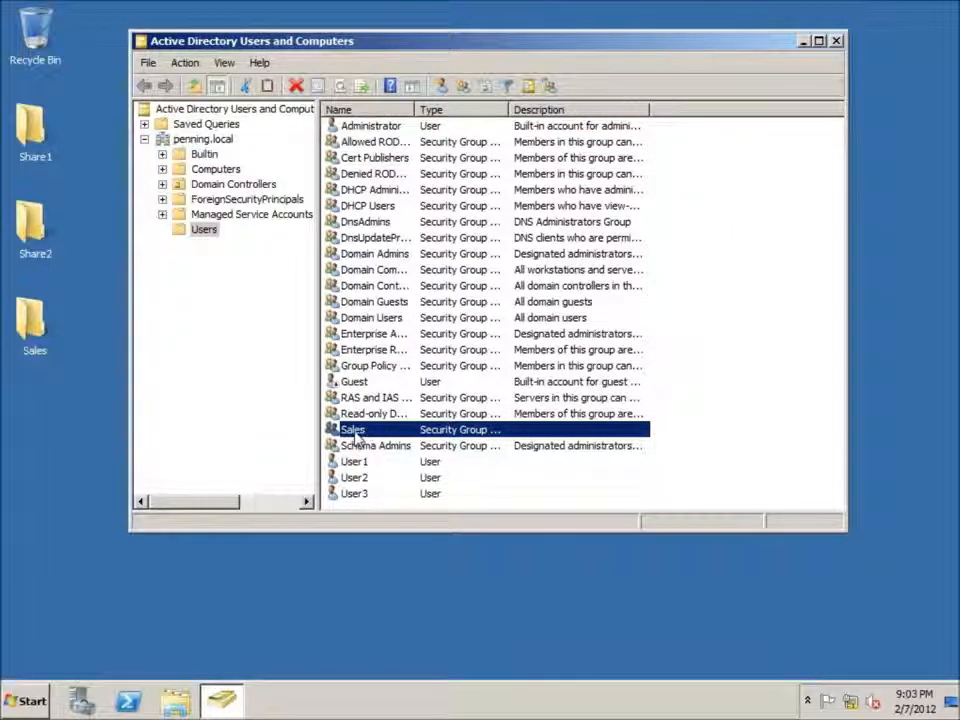
Step: Enable advanced sharing for the Sales folder on the desktop with the share name Sales
left_click(354, 494)
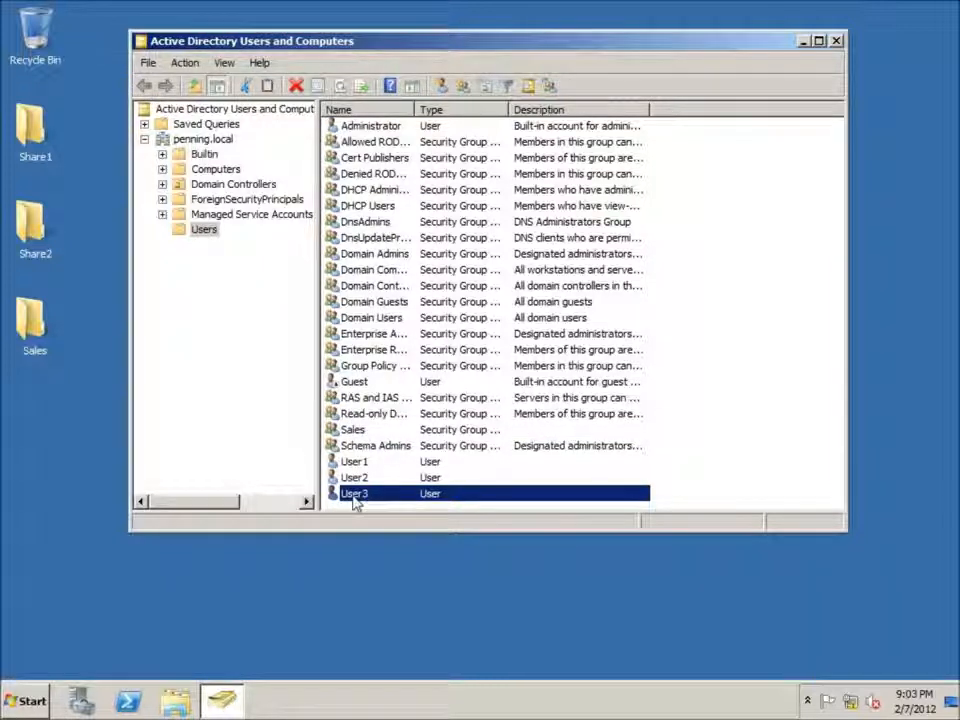
left_click_drag(367, 57, 416, 41)
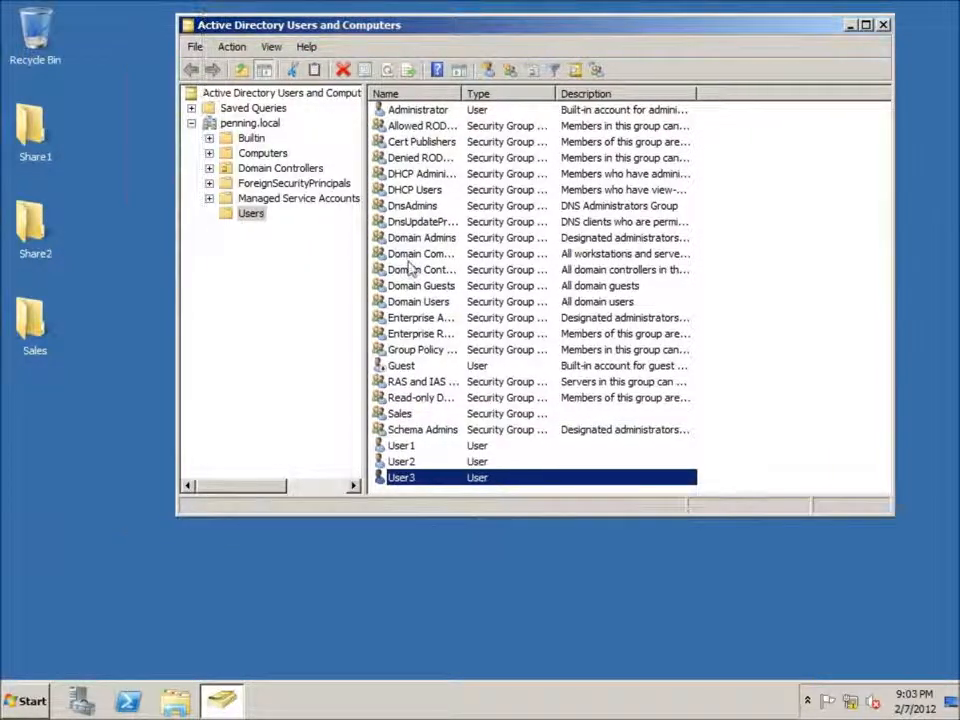
left_click(33, 345)
right_click(35, 318)
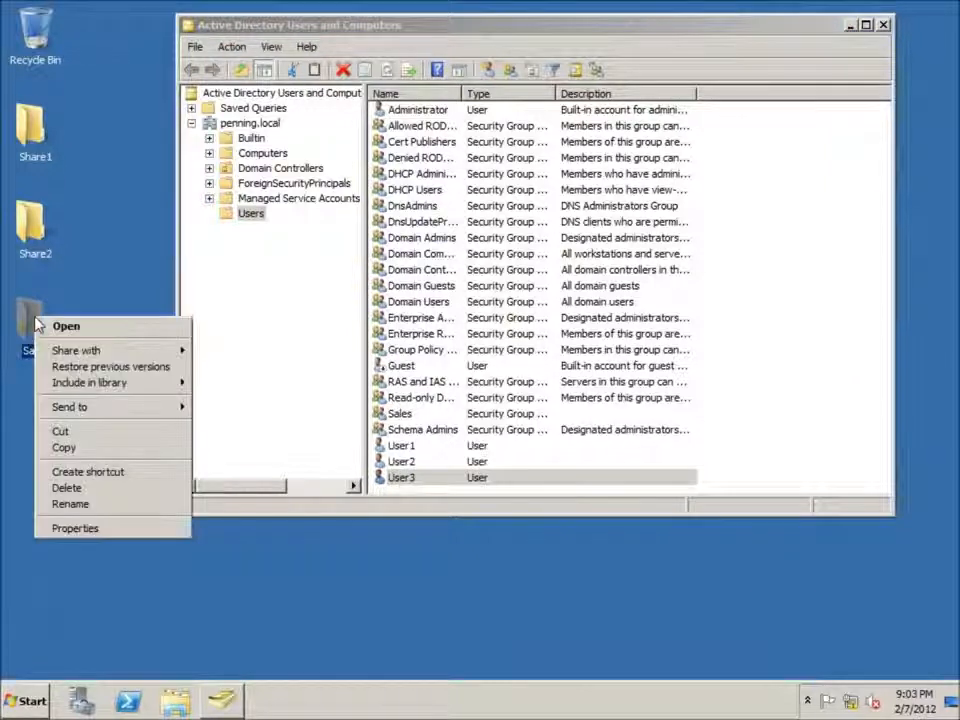
left_click(87, 530)
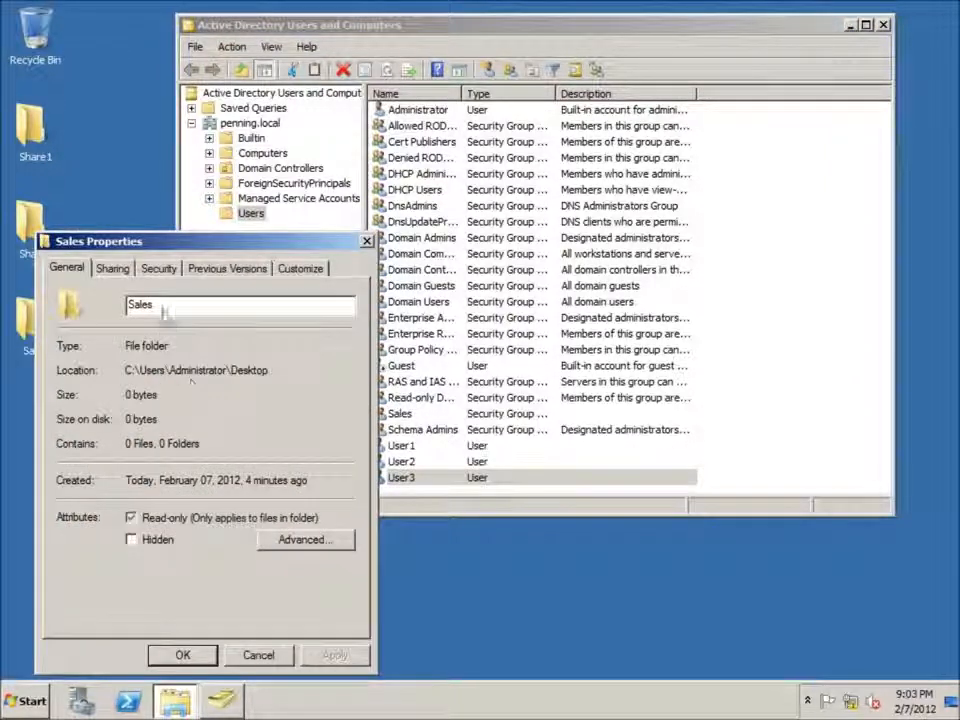
left_click(113, 270)
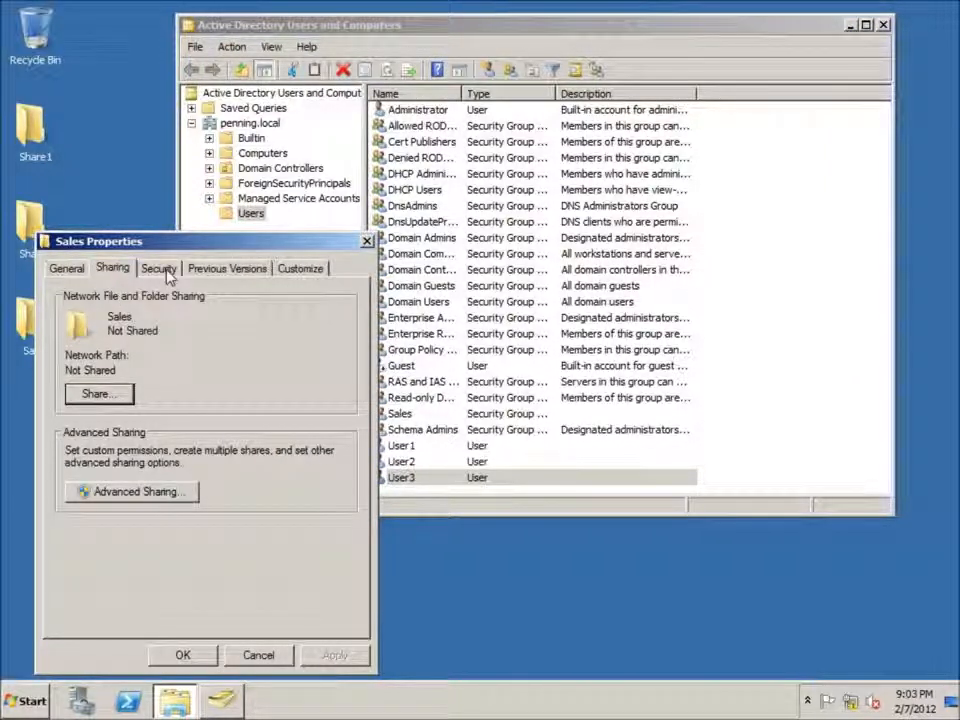
left_click(90, 491)
left_click(60, 293)
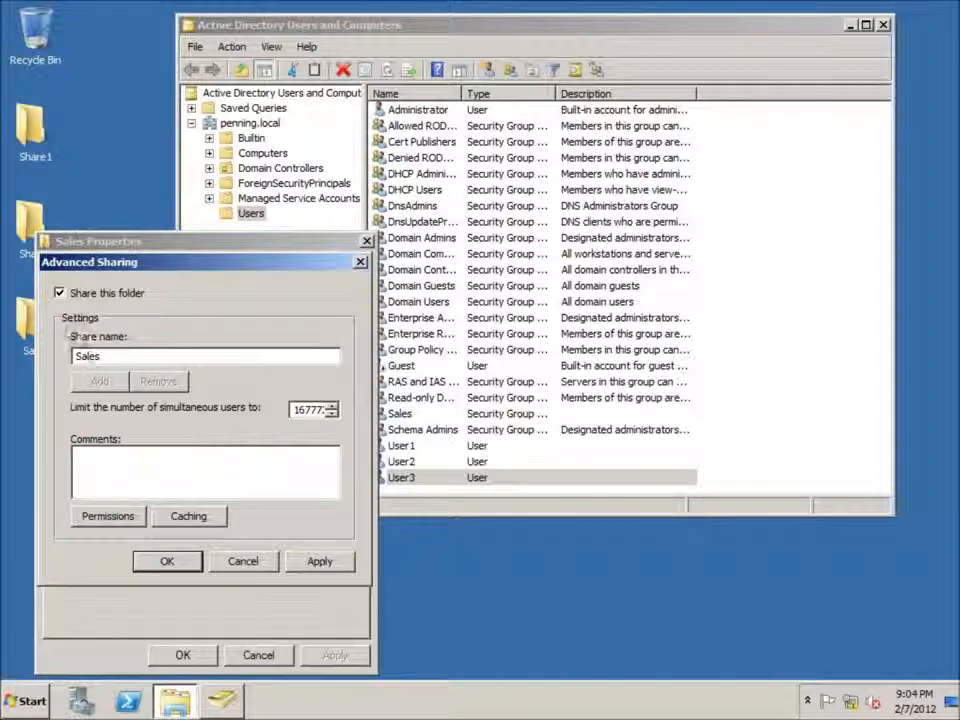
Step: Replace Everyone with the Sales group in the share permissions of the Sales folder
left_click(90, 517)
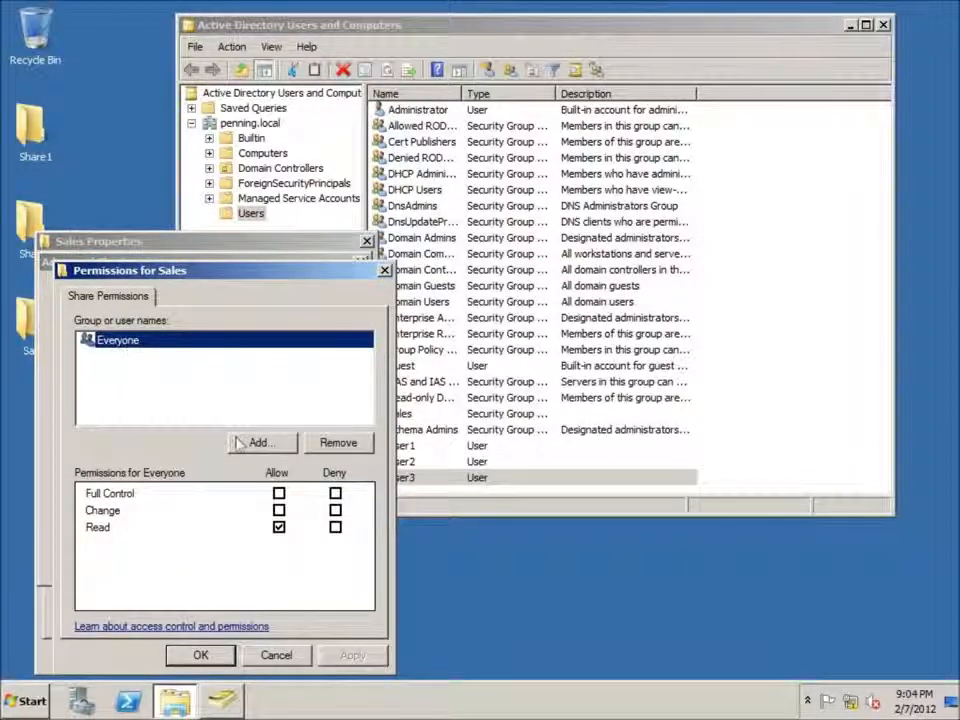
left_click(343, 445)
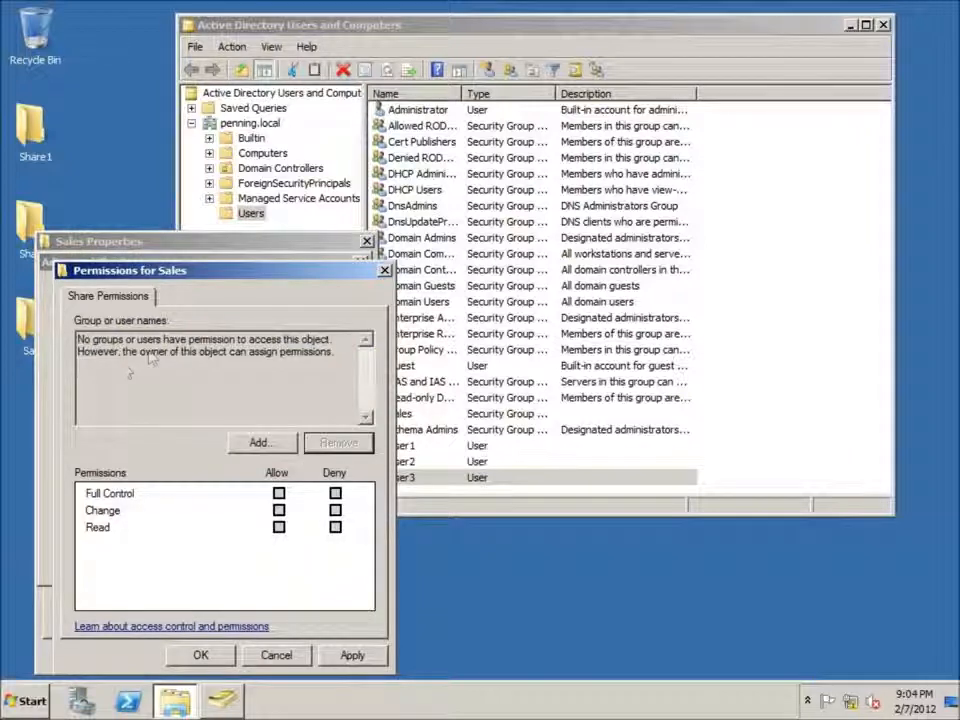
left_click(256, 443)
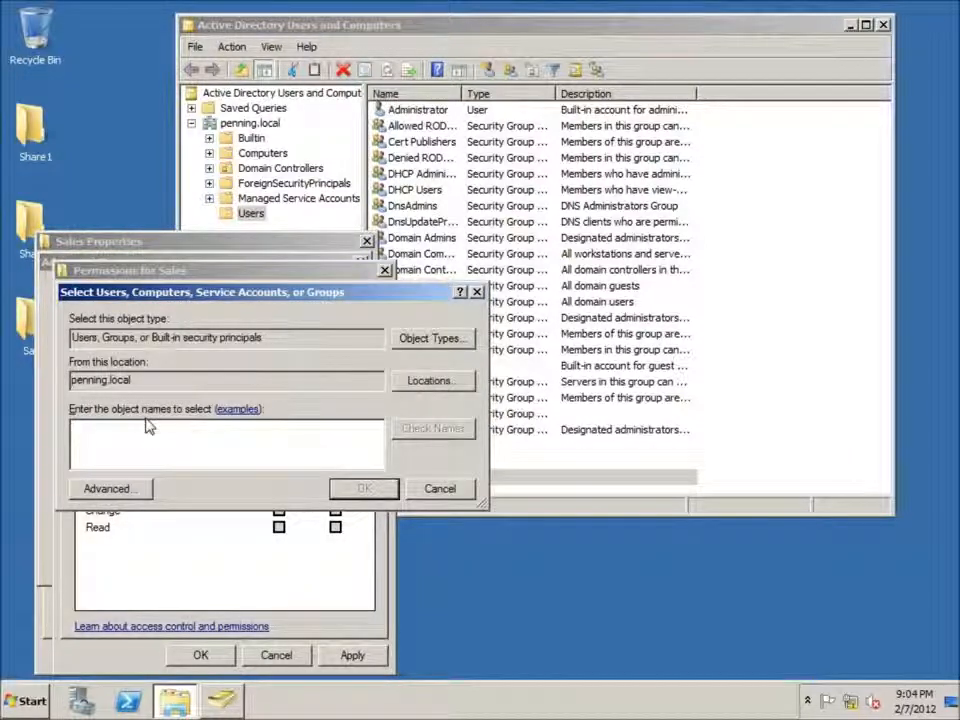
type("Sales")
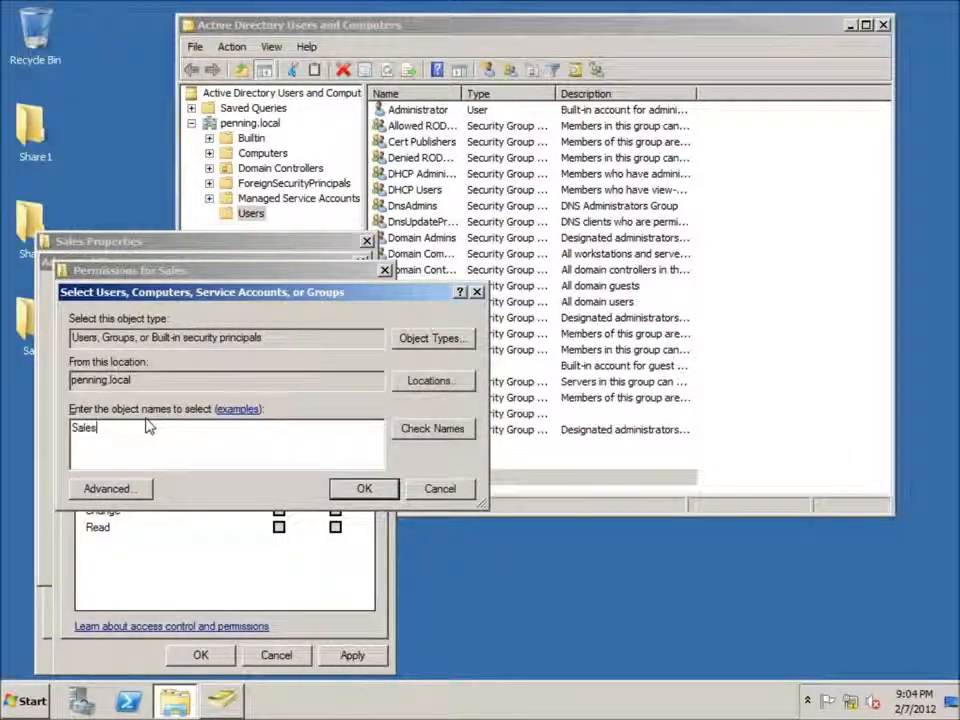
key("Return")
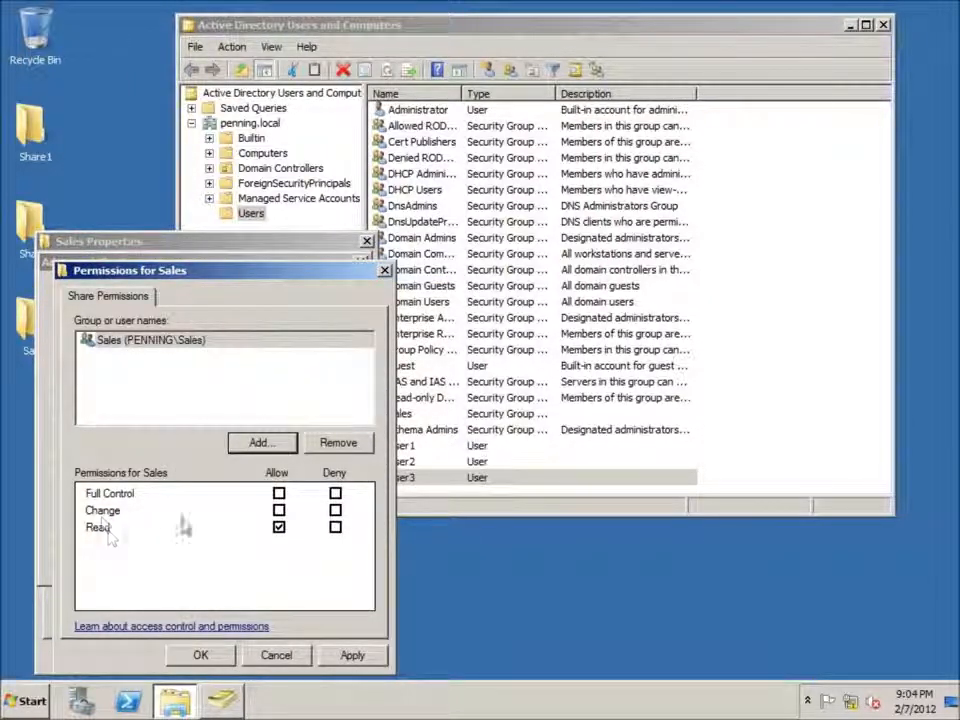
Step: Allow the Sales group Change permission on the share and confirm the folder's advanced sharing settings
left_click(279, 510)
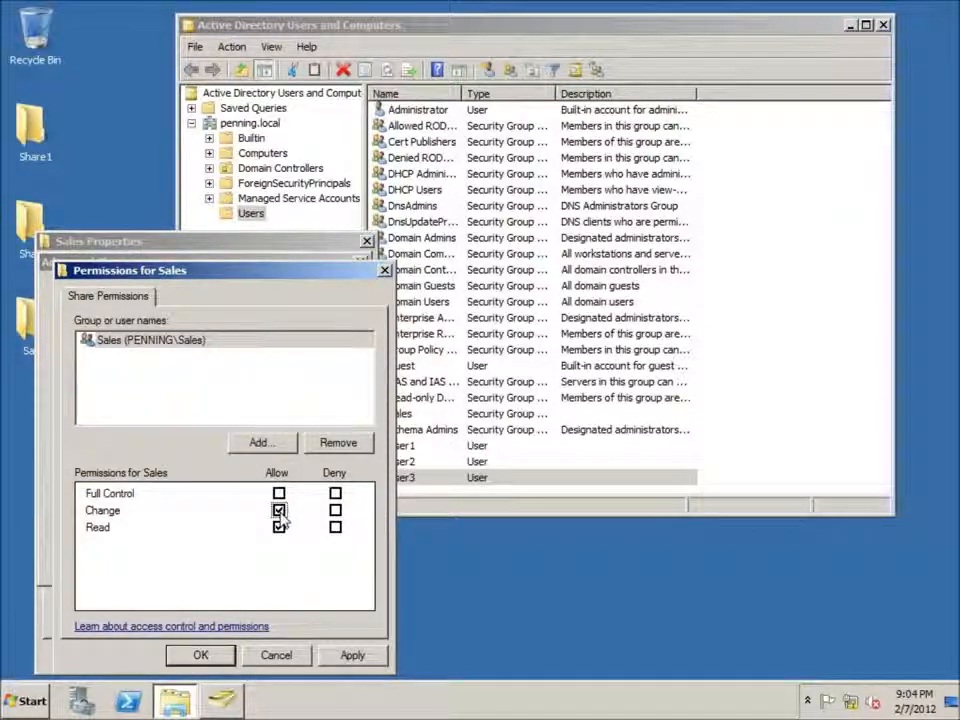
left_click(350, 655)
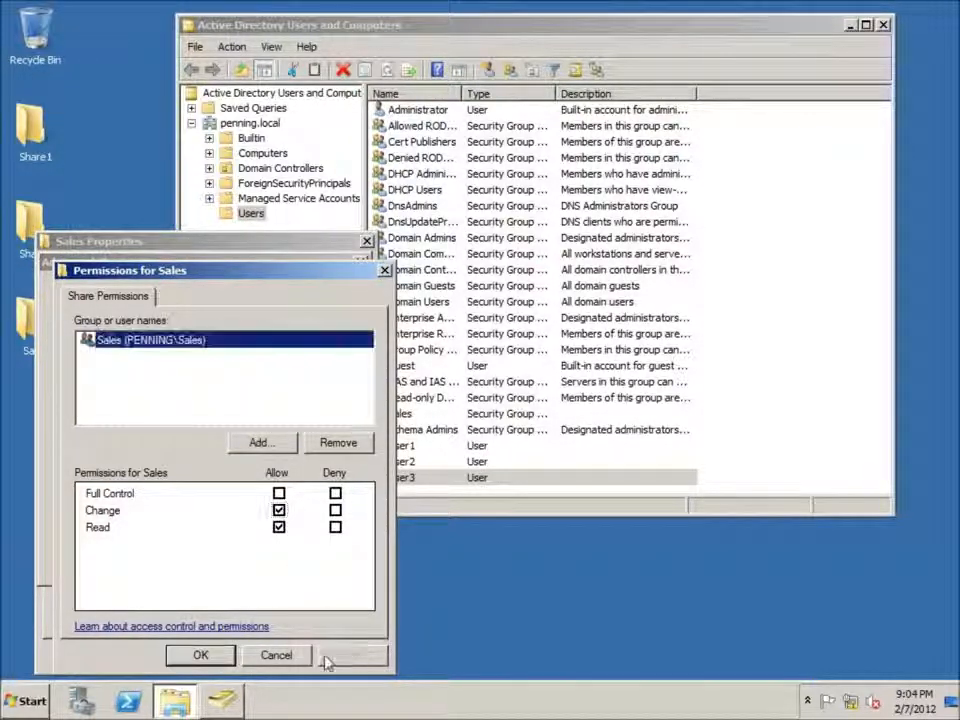
left_click(196, 656)
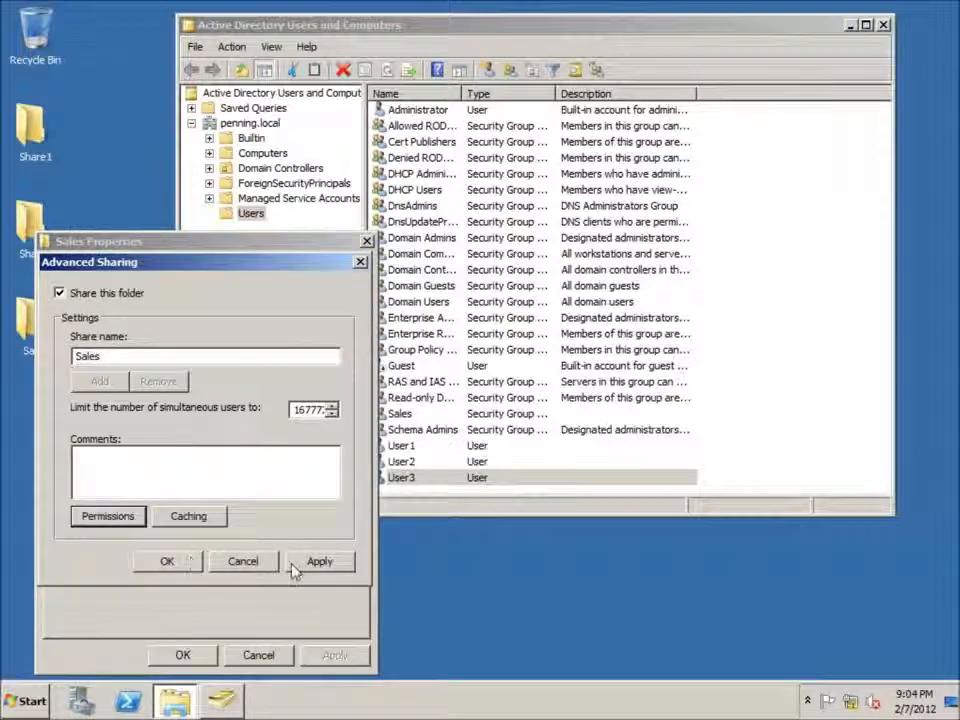
left_click(170, 566)
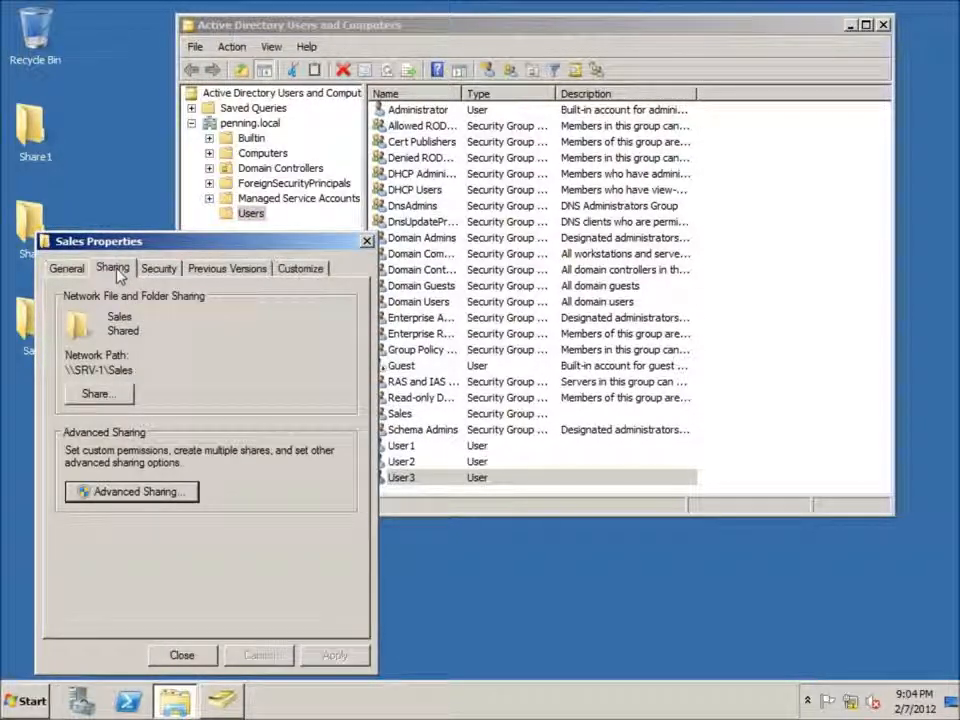
Step: Add the Sales group to the Sales folder's security permissions
left_click(159, 272)
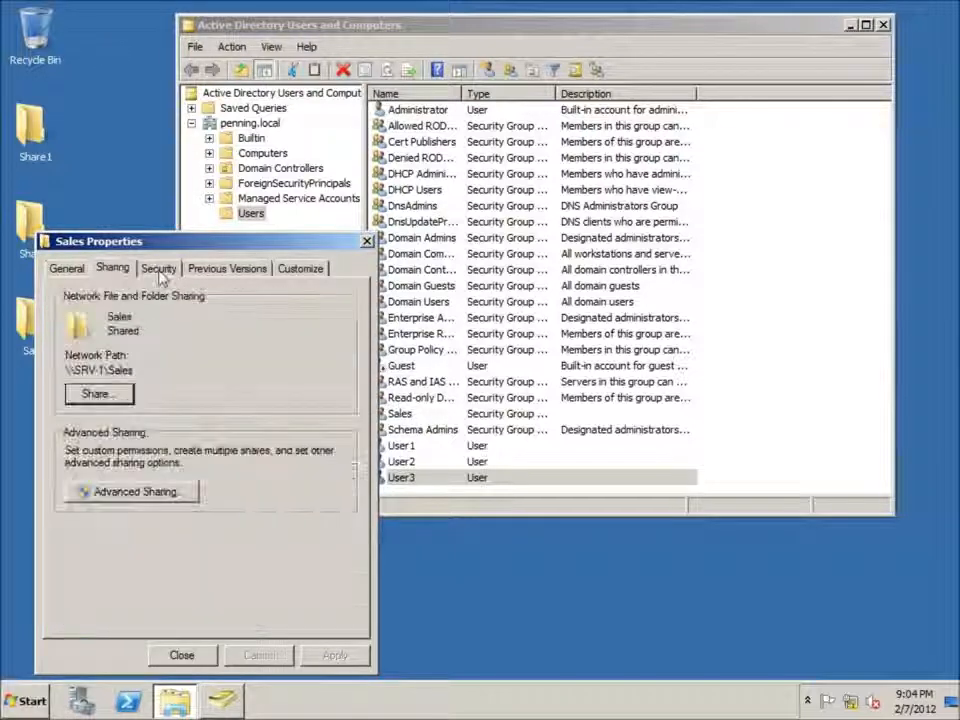
left_click(159, 272)
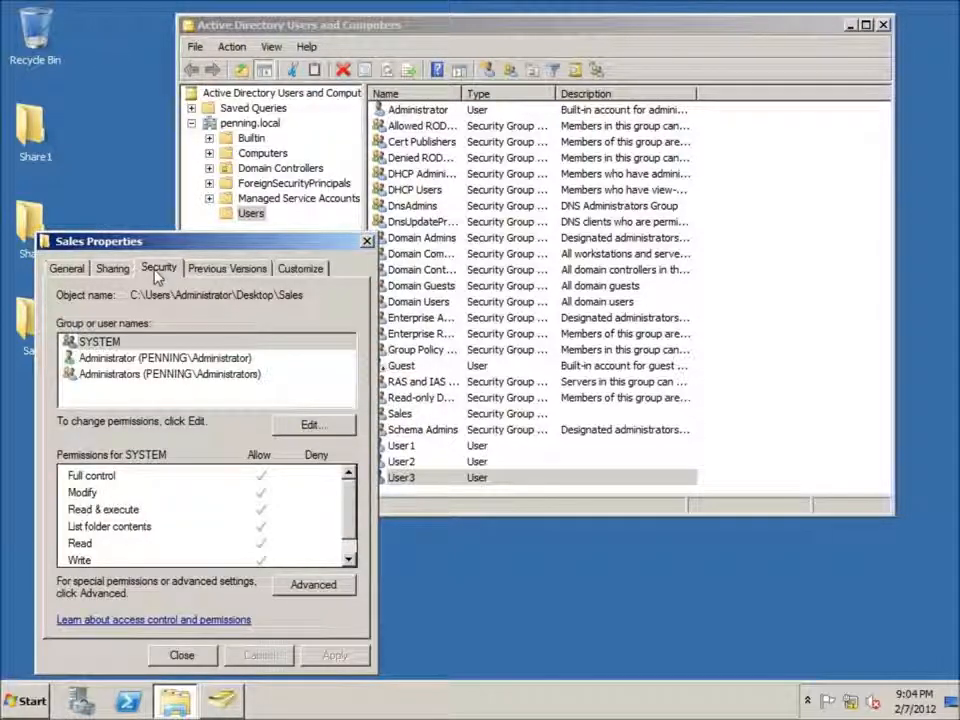
left_click(305, 425)
left_click(270, 479)
type("Sa")
key("Return")
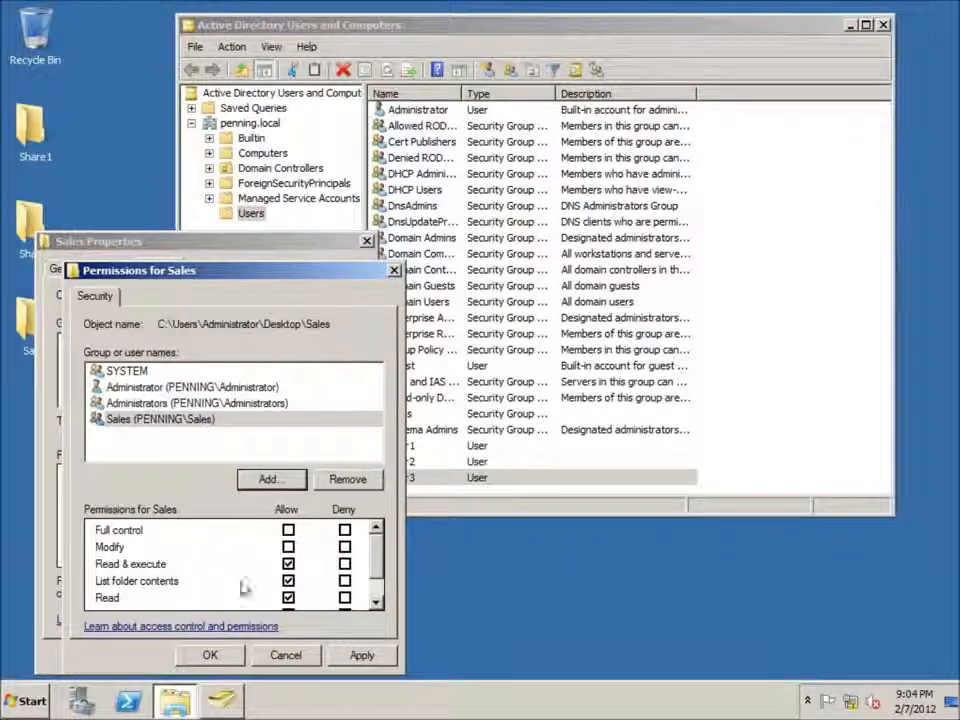
Step: Allow the Sales group Modify permission on the folder and confirm the security permissions
left_click(288, 547)
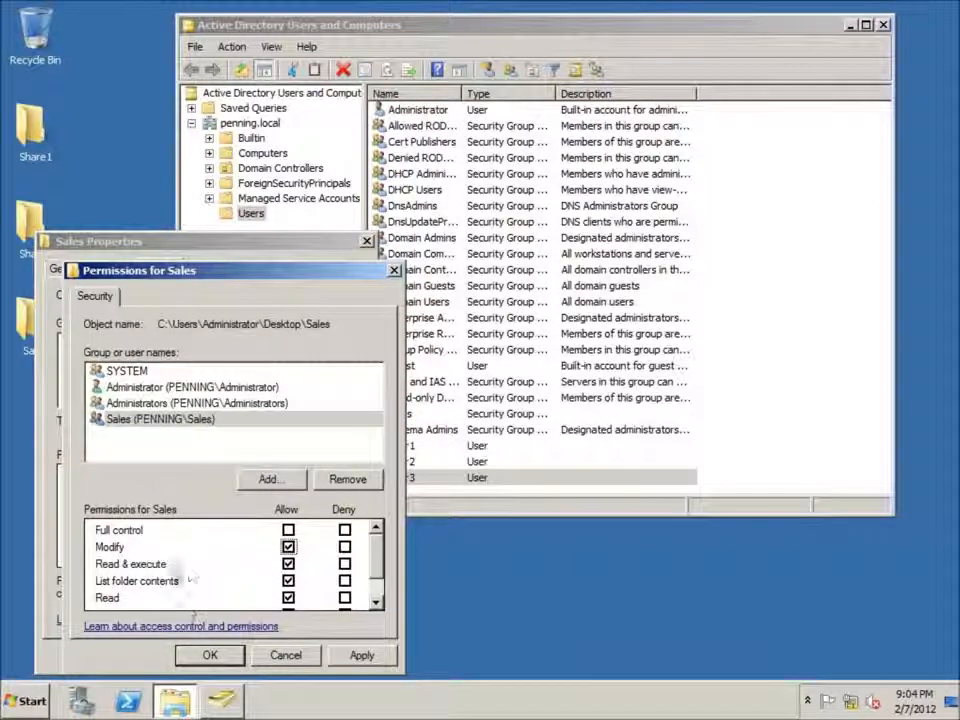
left_click(362, 655)
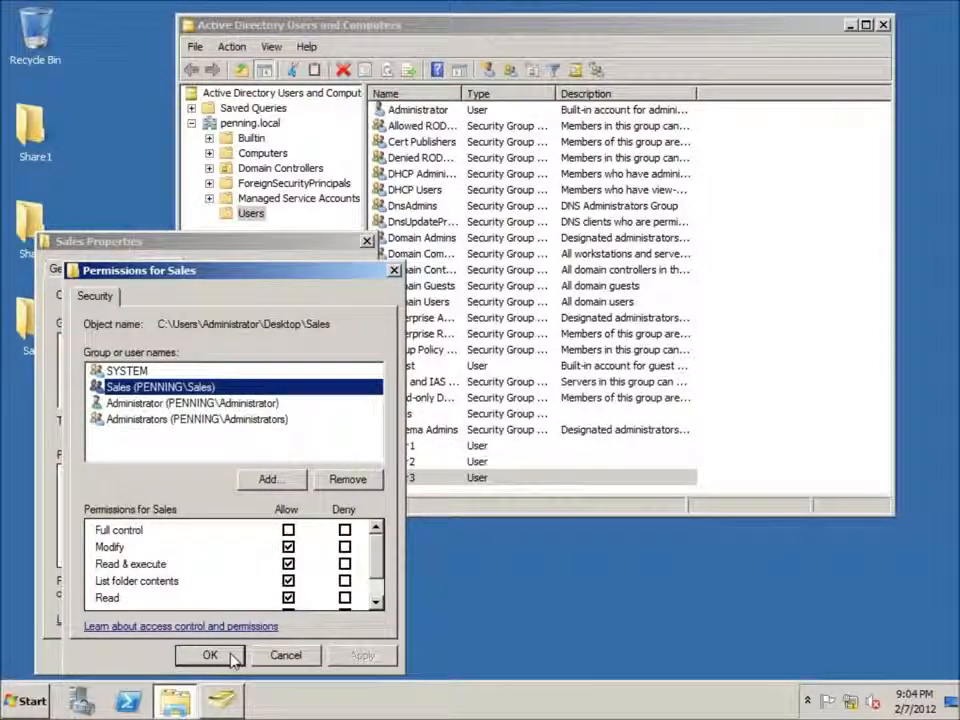
left_click(210, 655)
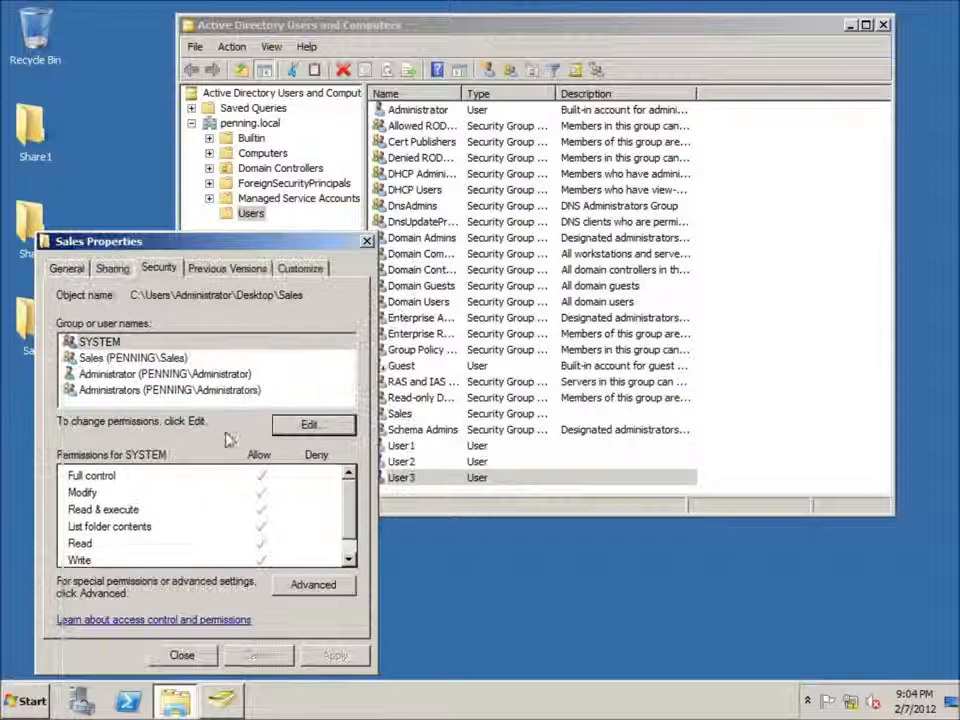
Step: Review the Sales folder's sharing settings against its security settings and close the folder's properties
left_click(115, 270)
left_click(155, 268)
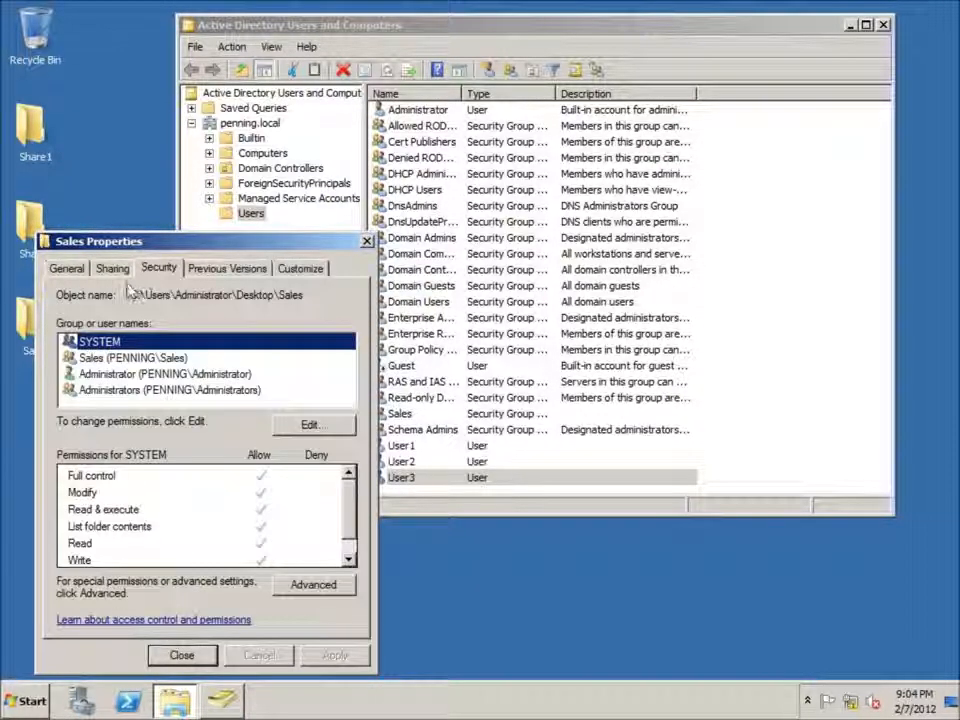
left_click(118, 270)
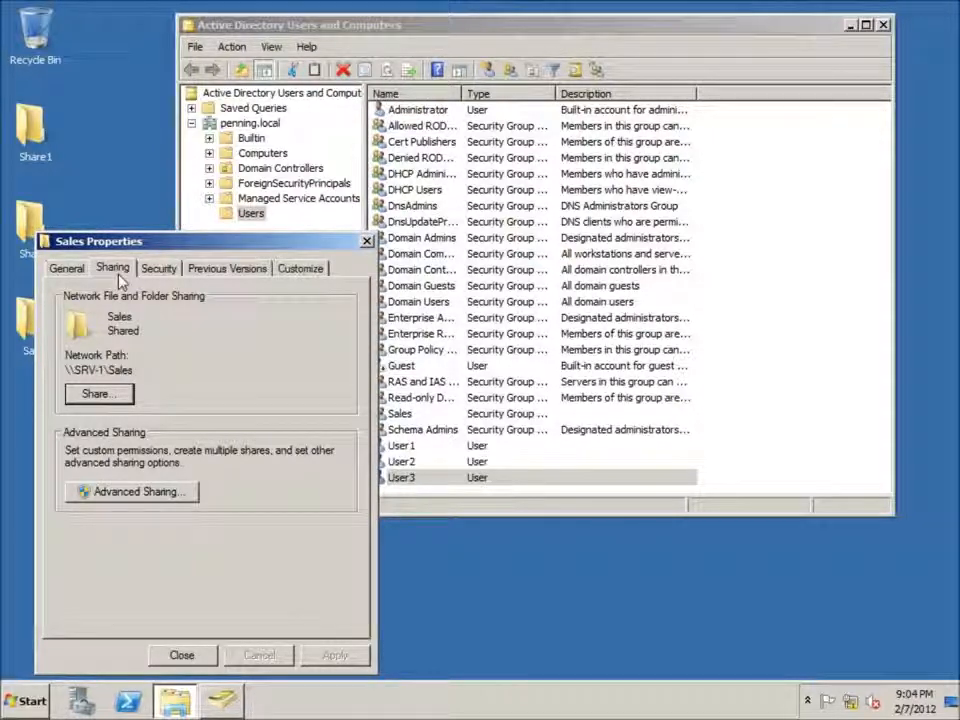
left_click(160, 269)
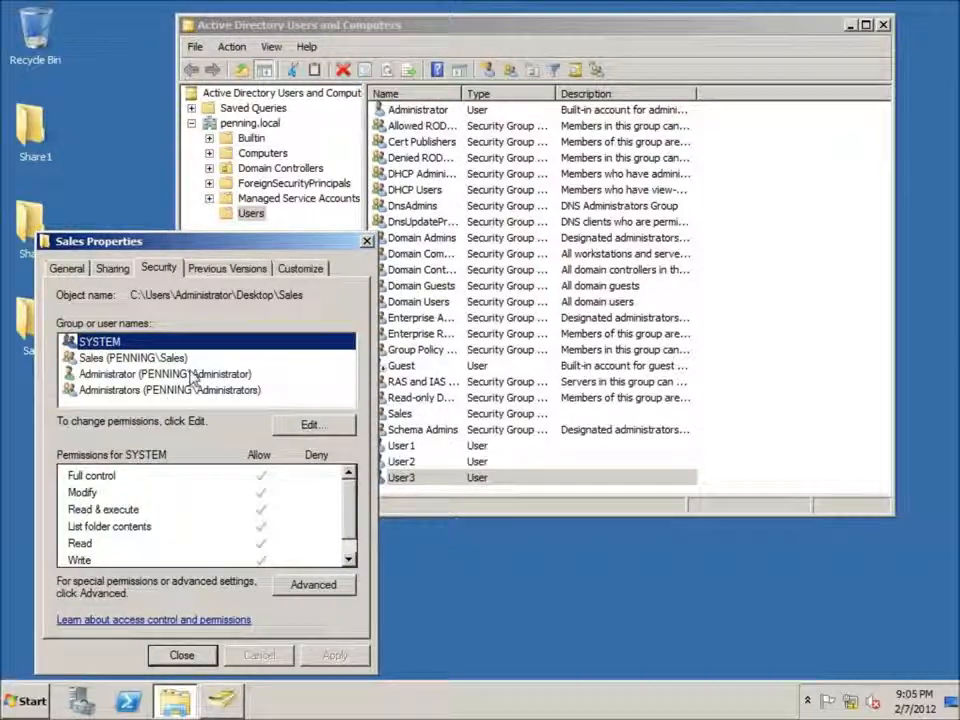
left_click(367, 241)
Step: Open the network location \\srv-1 to browse its shares
left_click(28, 704)
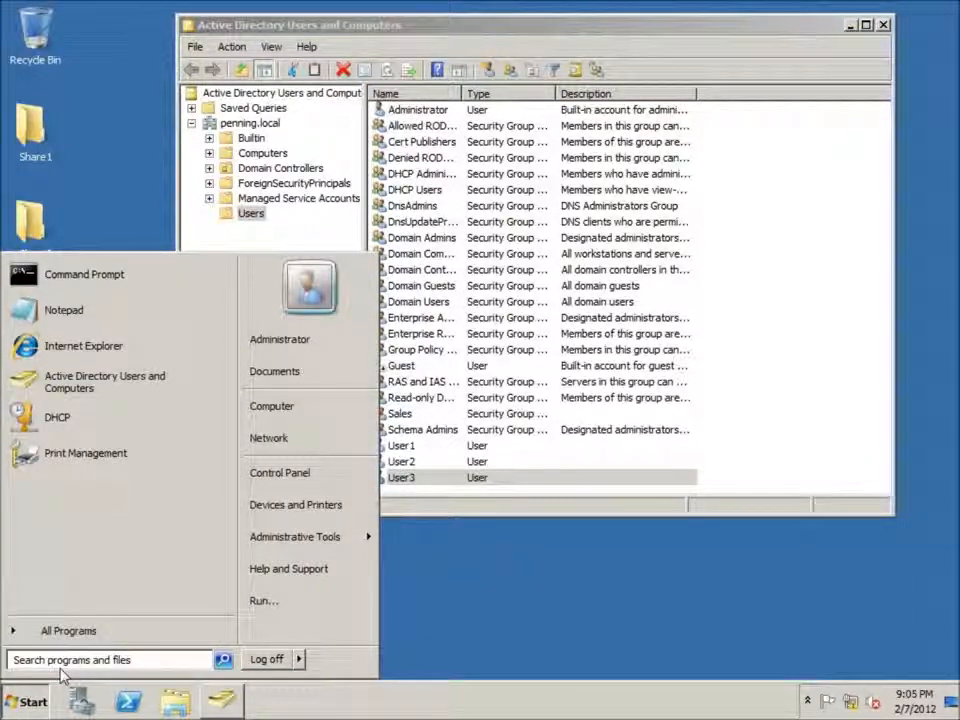
type("\\\\srv-1")
key("Return")
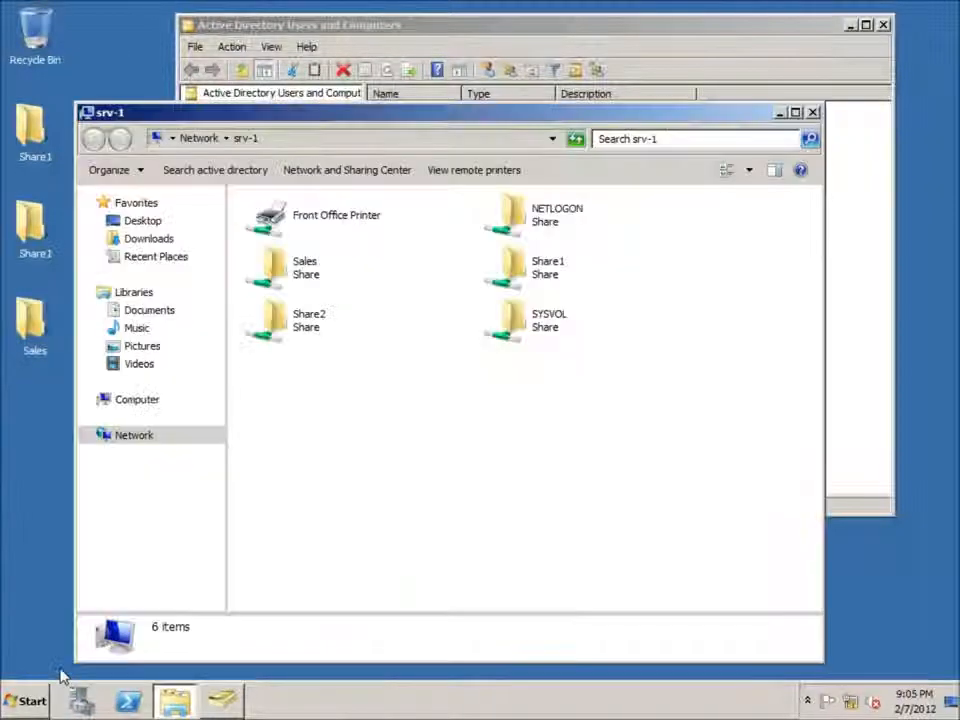
left_click_drag(366, 115, 402, 164)
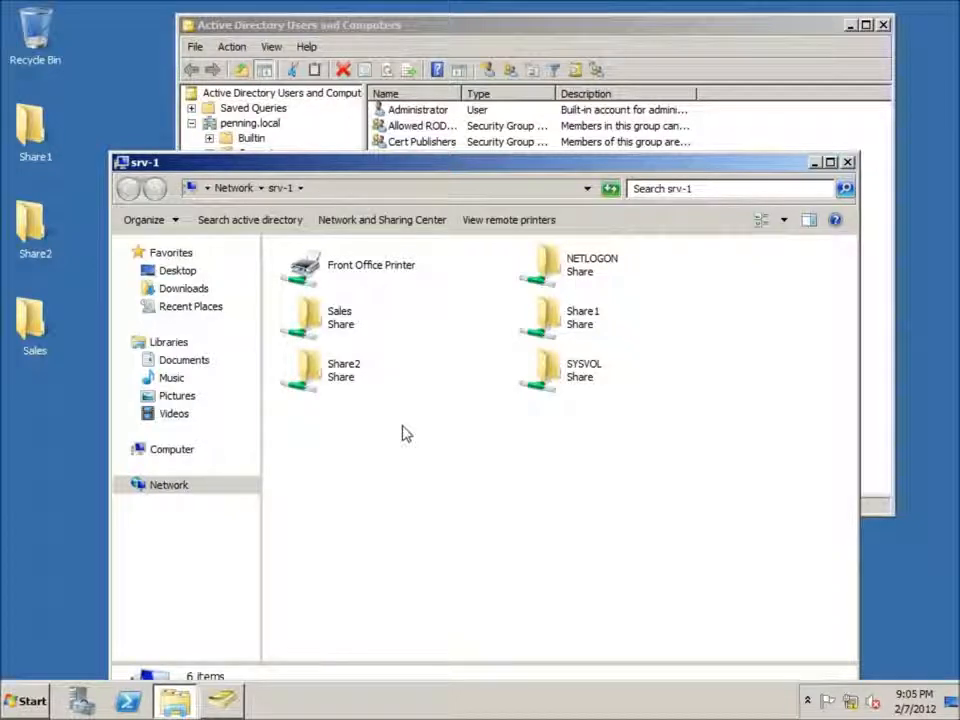
Step: Try to open the Sales share on srv-1 and check which account is logged on
double_click(316, 322)
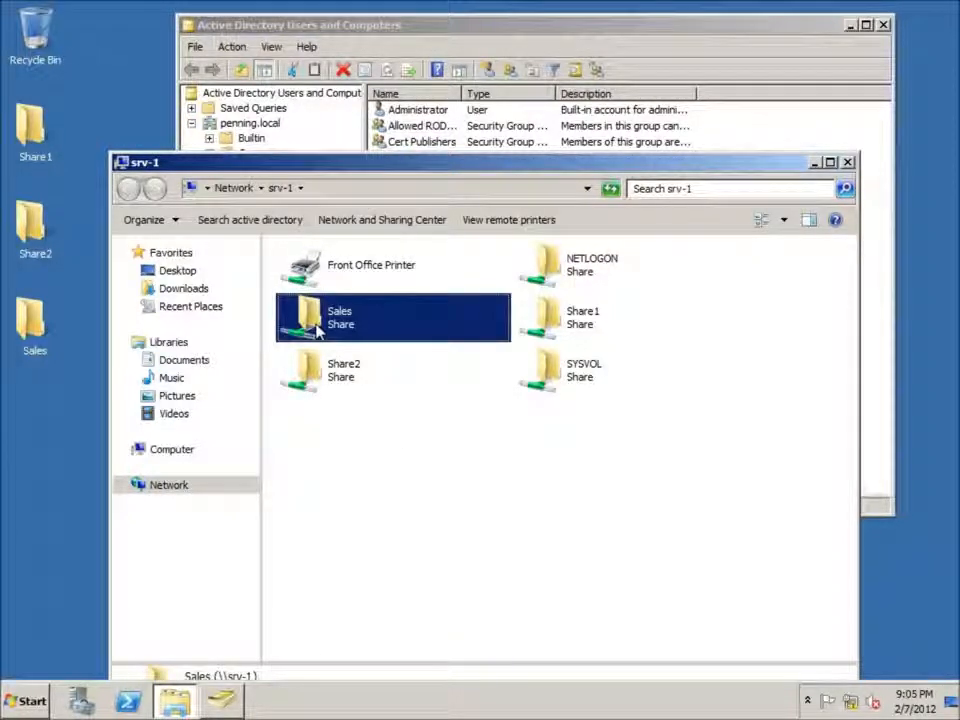
left_click(32, 701)
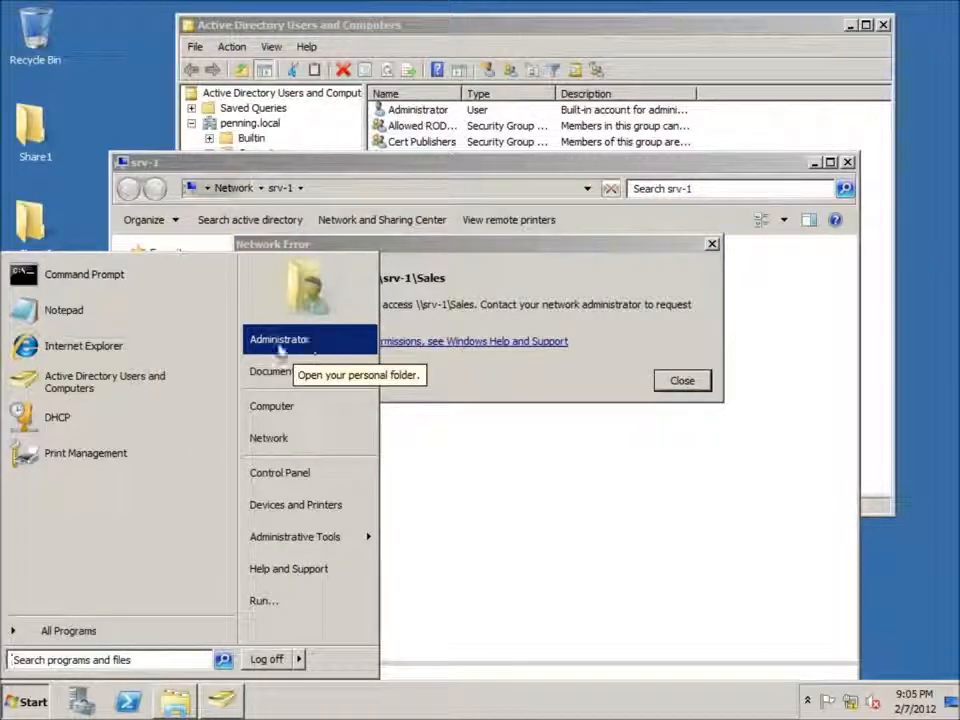
left_click(472, 356)
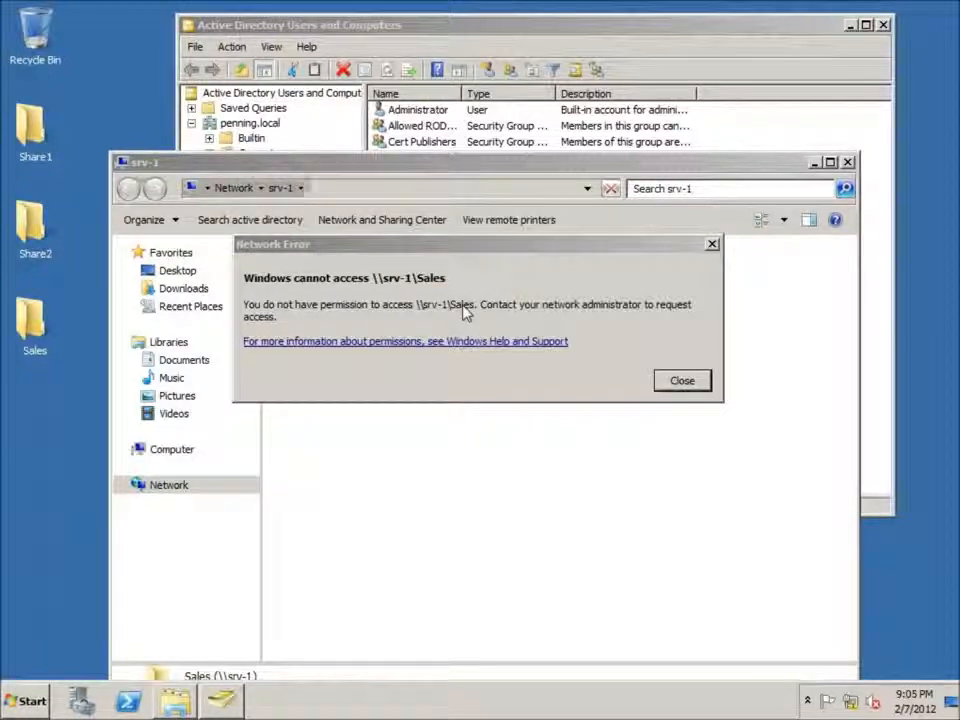
left_click(683, 382)
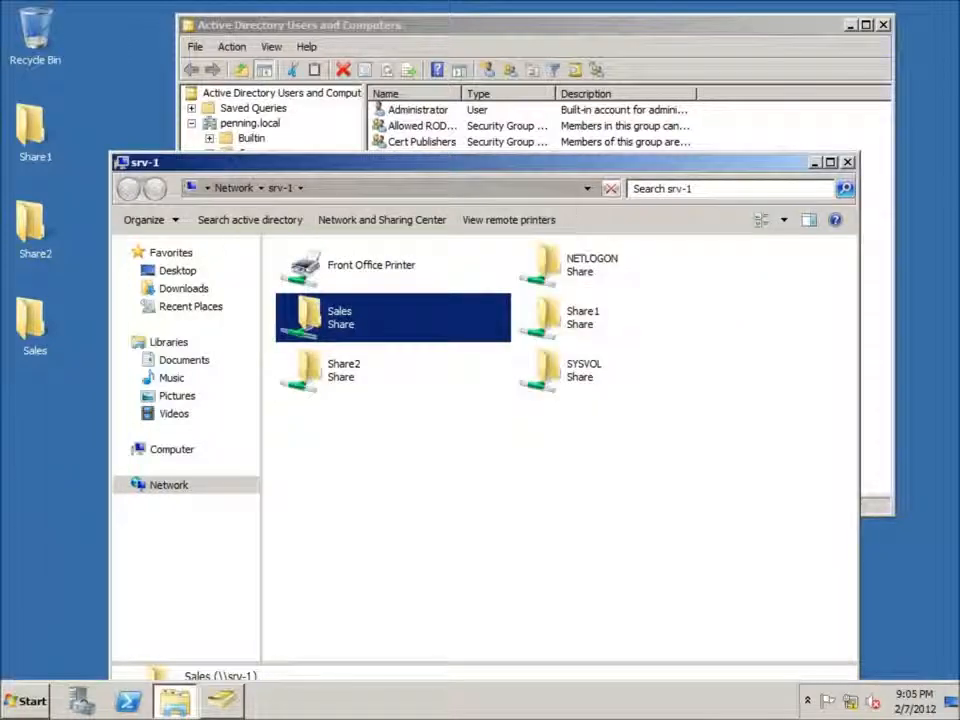
Step: Add Administrator as a member of the Sales group in Active Directory Users and Computers and apply the change
left_click_drag(560, 170, 431, 409)
left_click(634, 302)
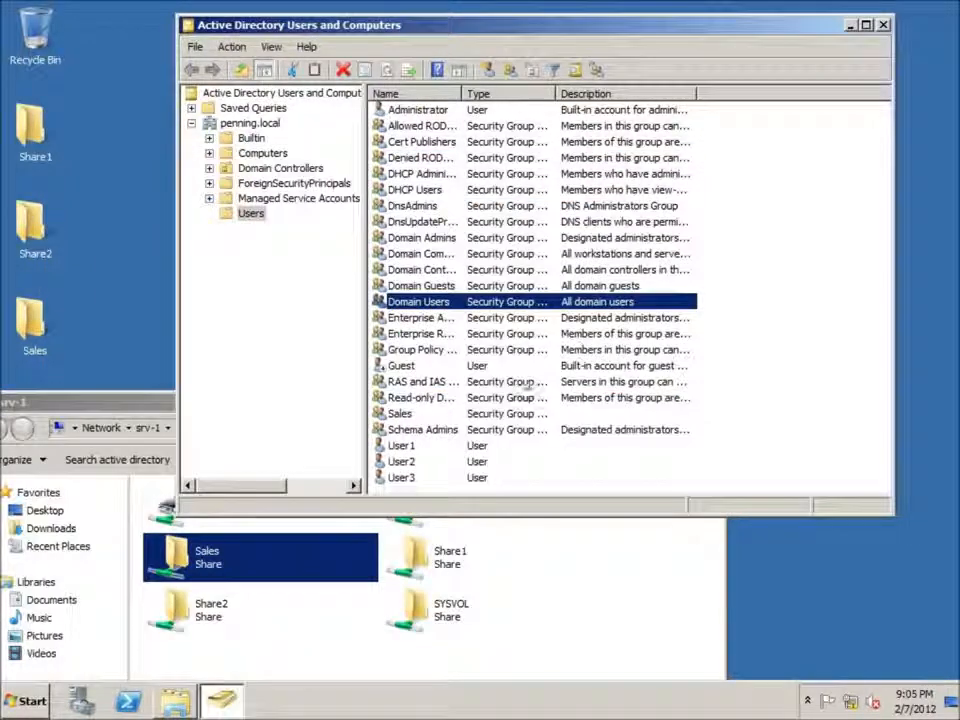
double_click(401, 414)
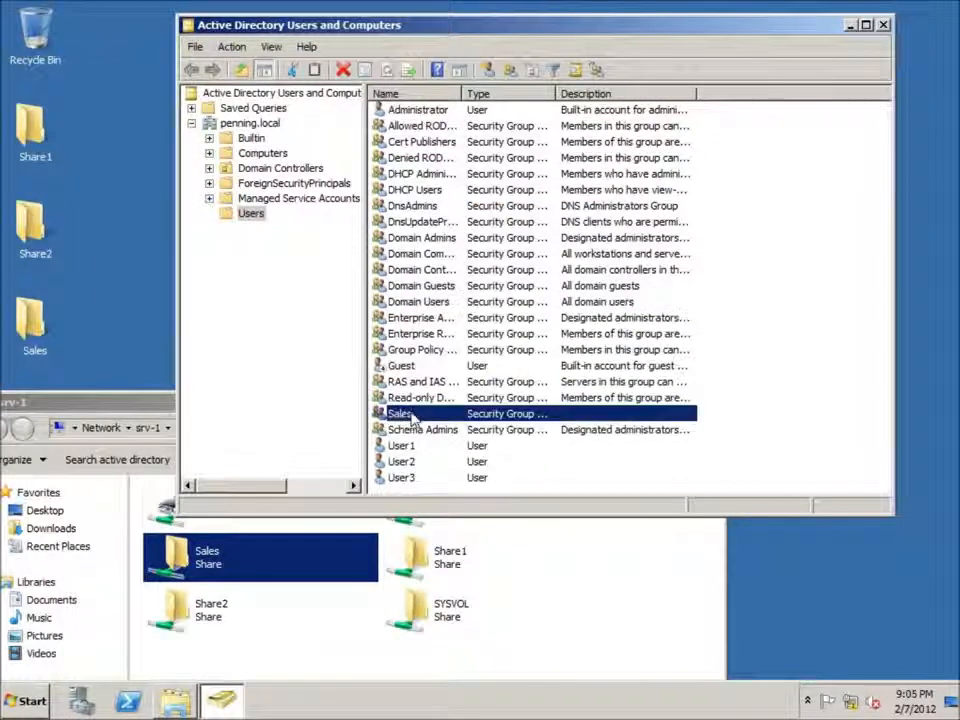
left_click(478, 127)
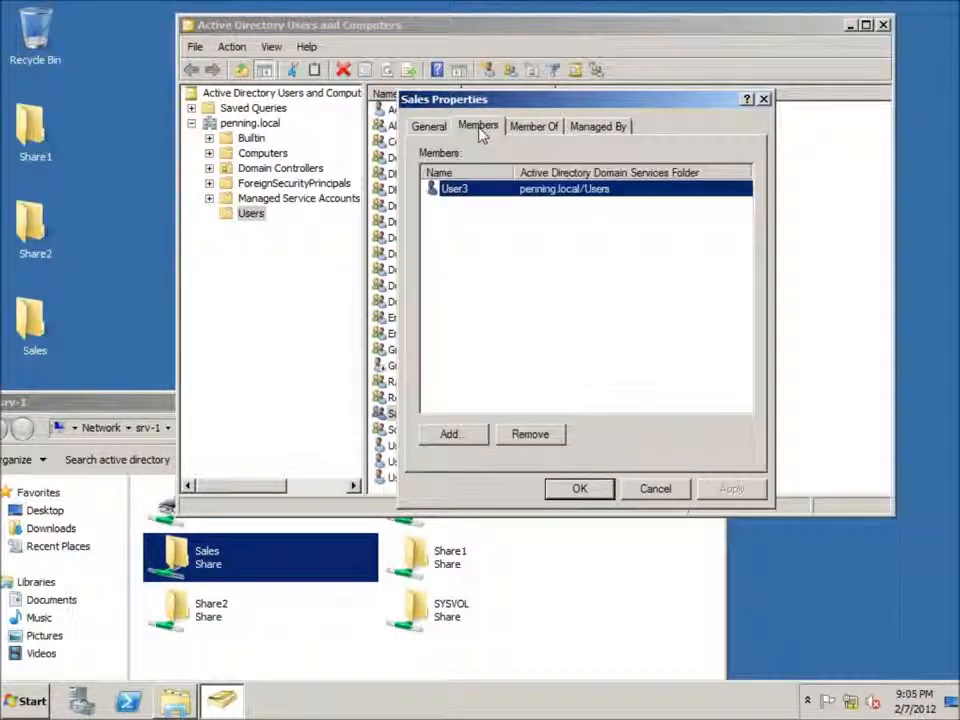
left_click(450, 436)
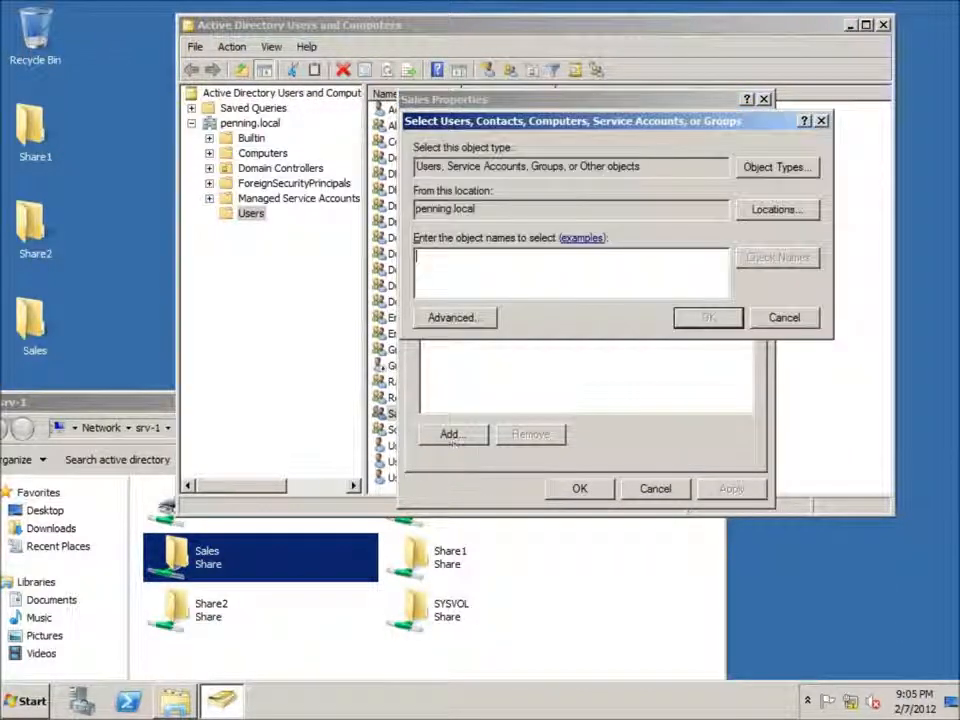
type("Ad")
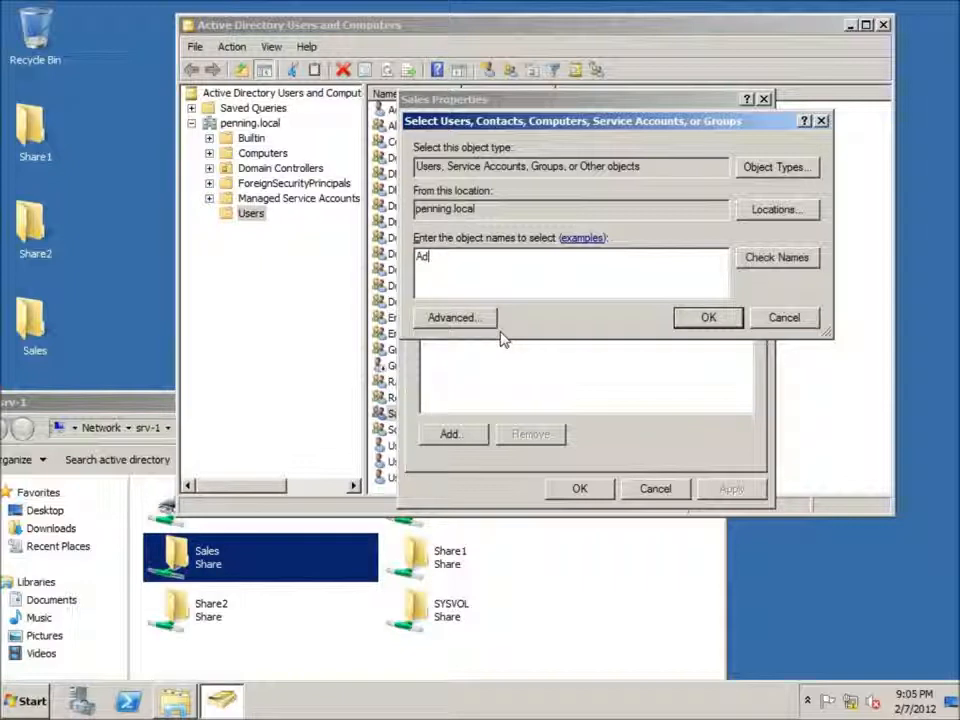
key("Return")
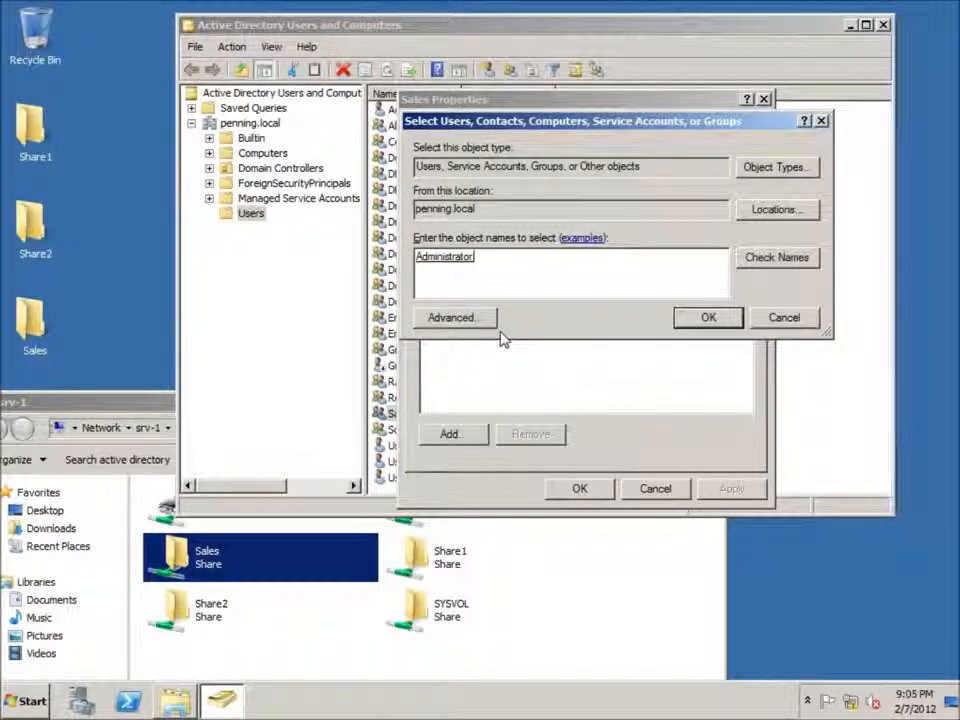
left_click(707, 318)
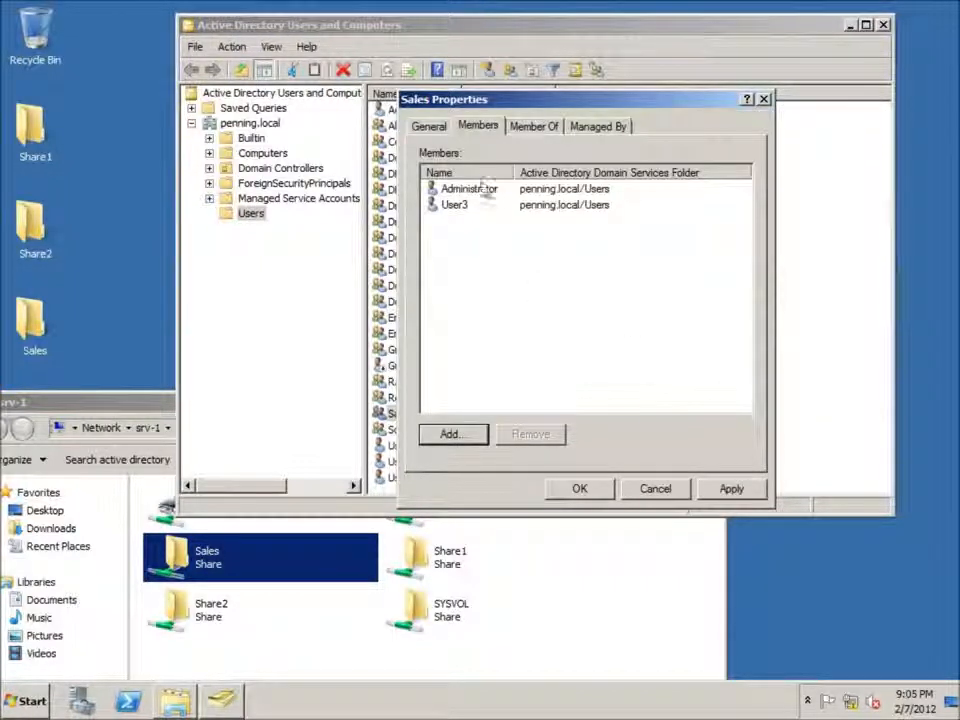
left_click(443, 192)
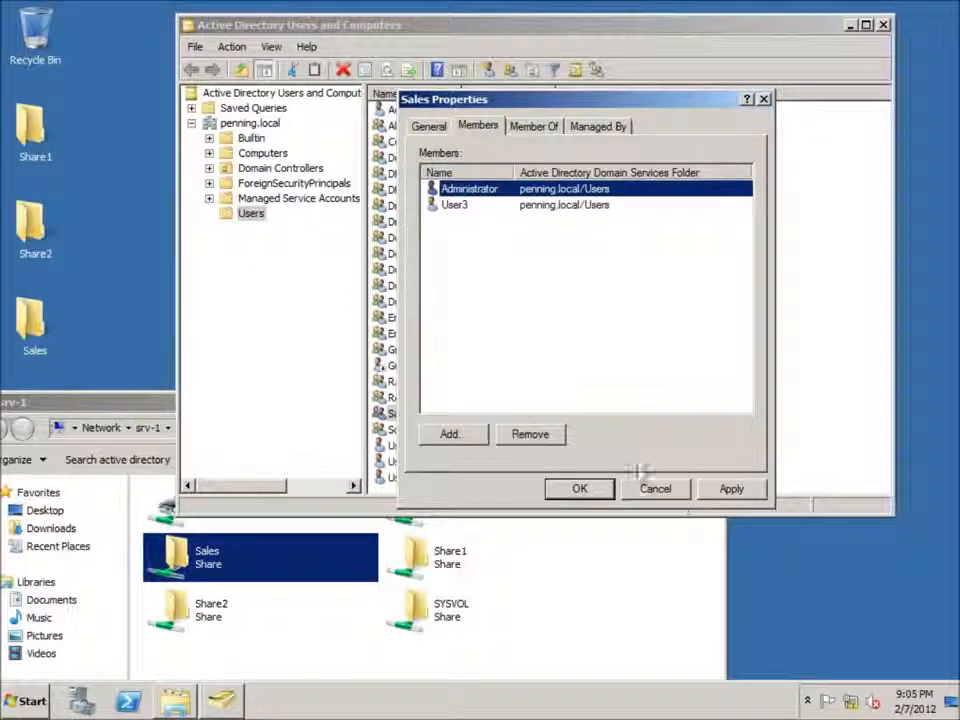
left_click(731, 488)
left_click(579, 490)
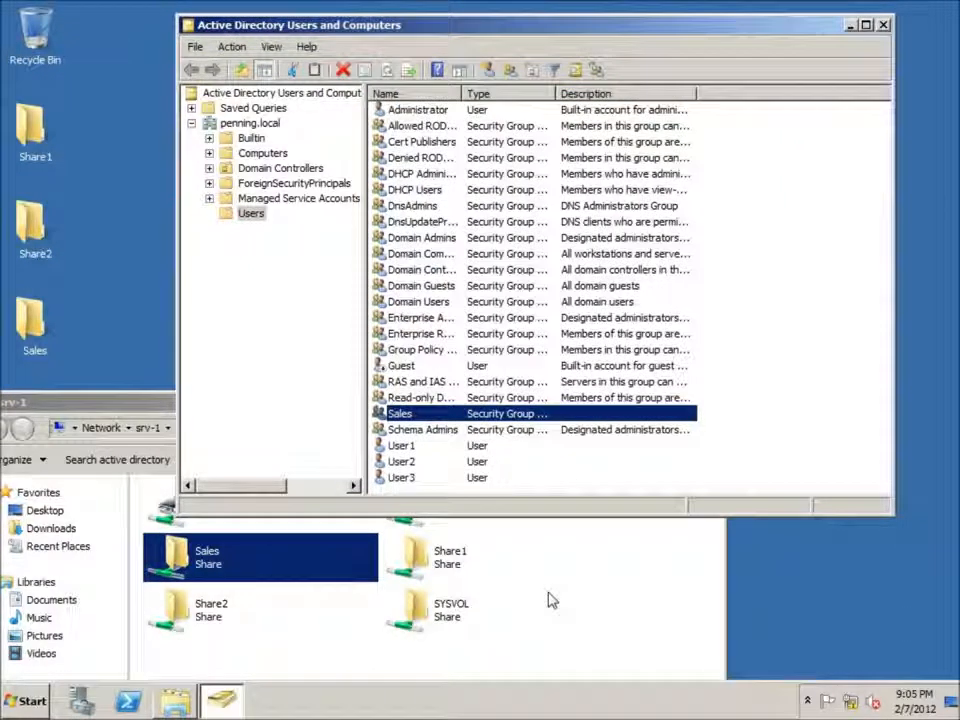
Step: Return to the srv-1 window and try opening the Sales share again with the updated group membership
left_click(470, 557)
left_click_drag(291, 402, 547, 159)
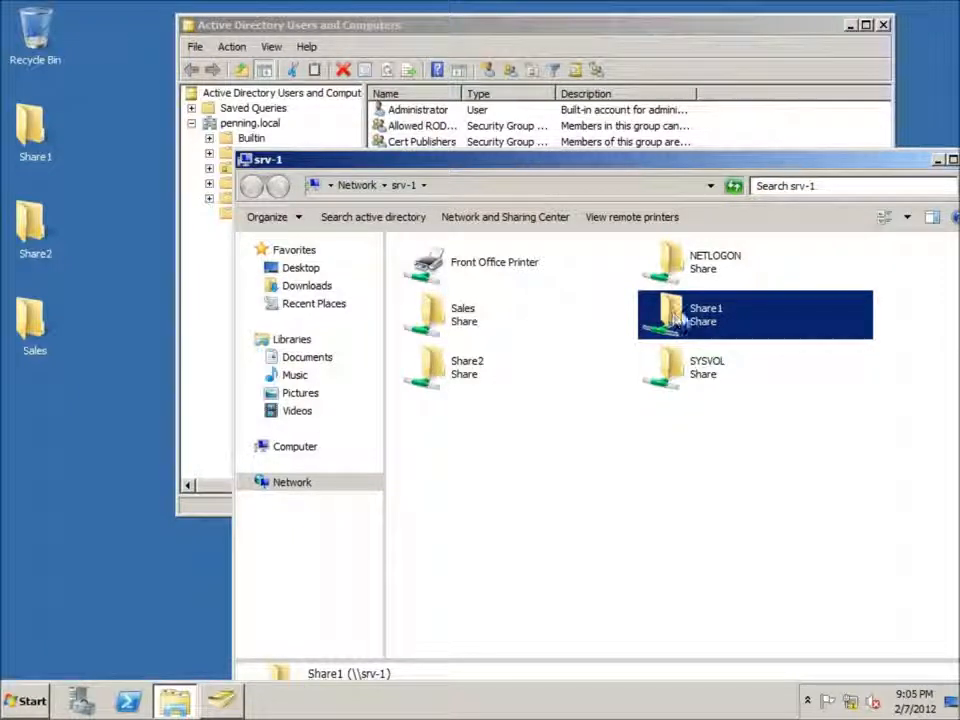
double_click(447, 316)
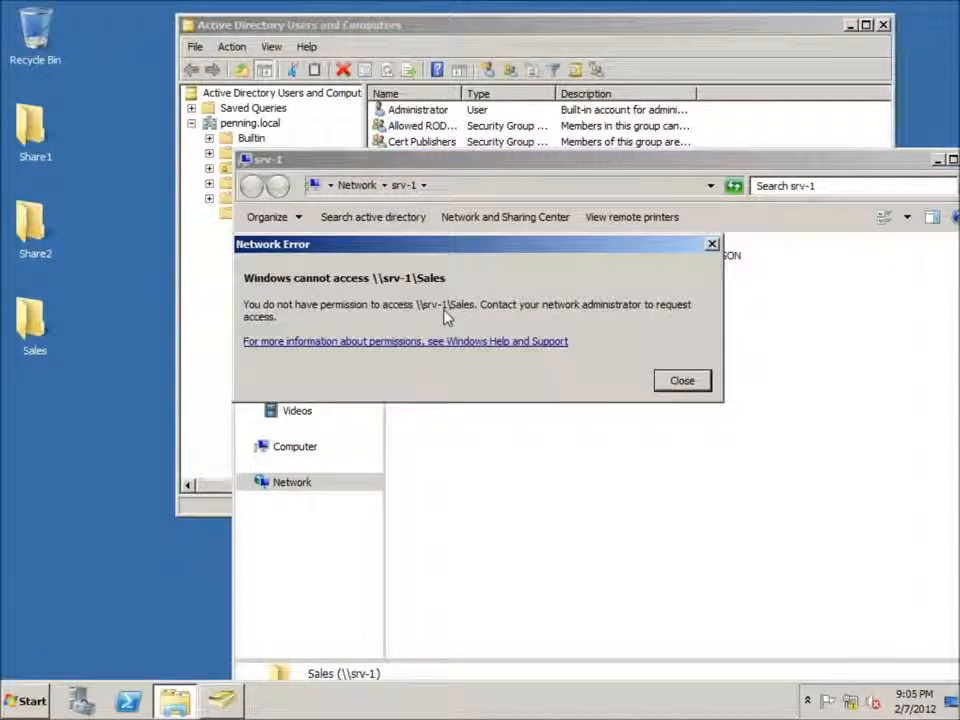
left_click(668, 381)
left_click_drag(710, 163, 607, 163)
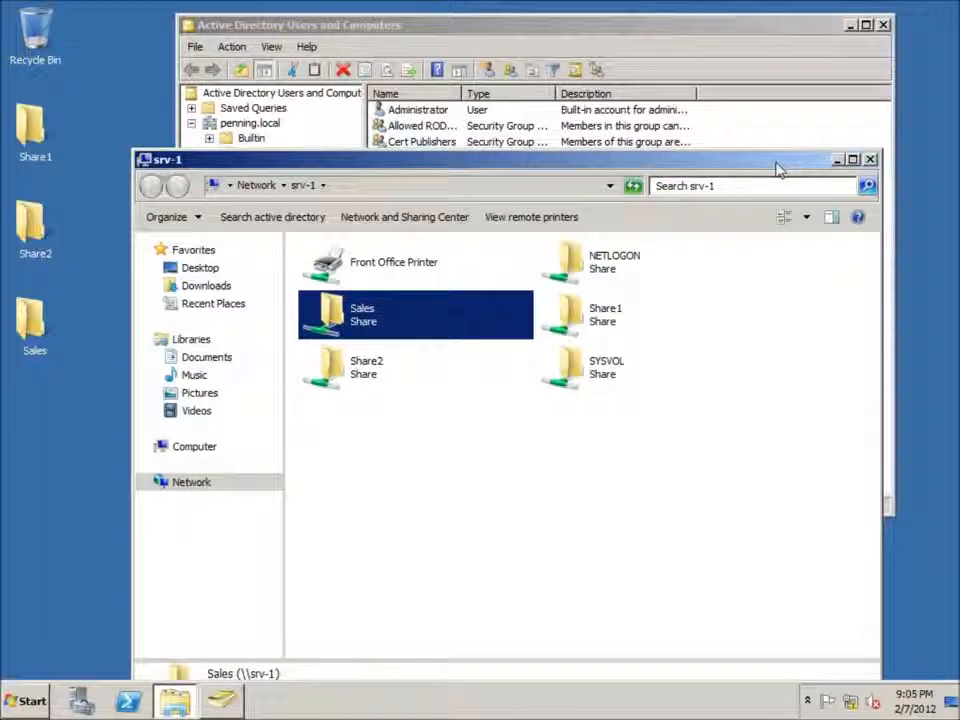
Step: Close the srv-1 window and reopen the network location \\srv-1
left_click(866, 160)
left_click(25, 700)
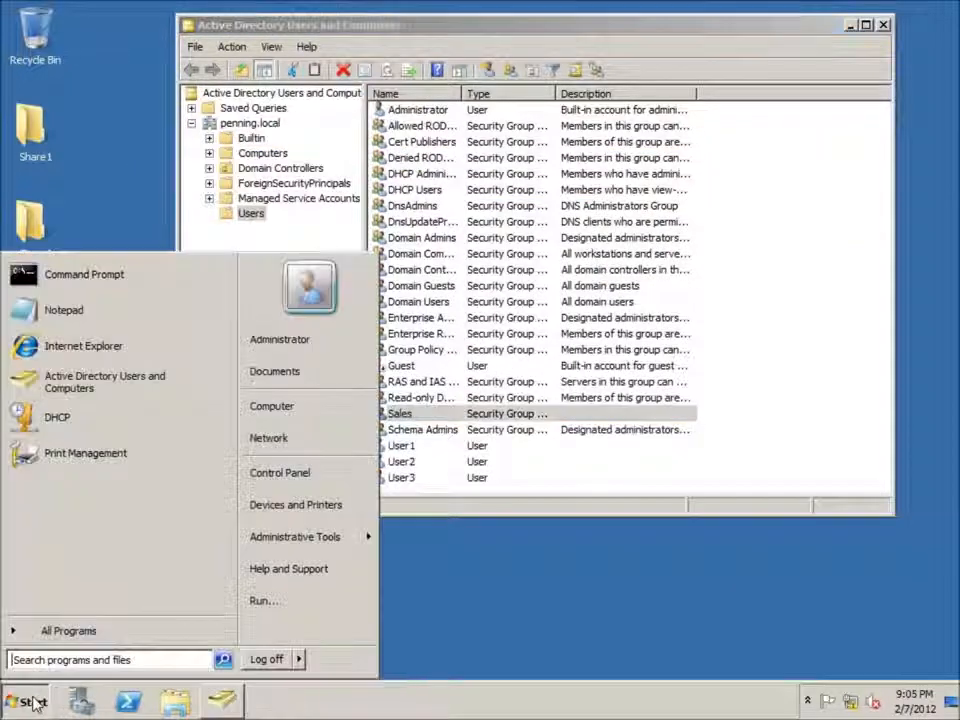
left_click(110, 661)
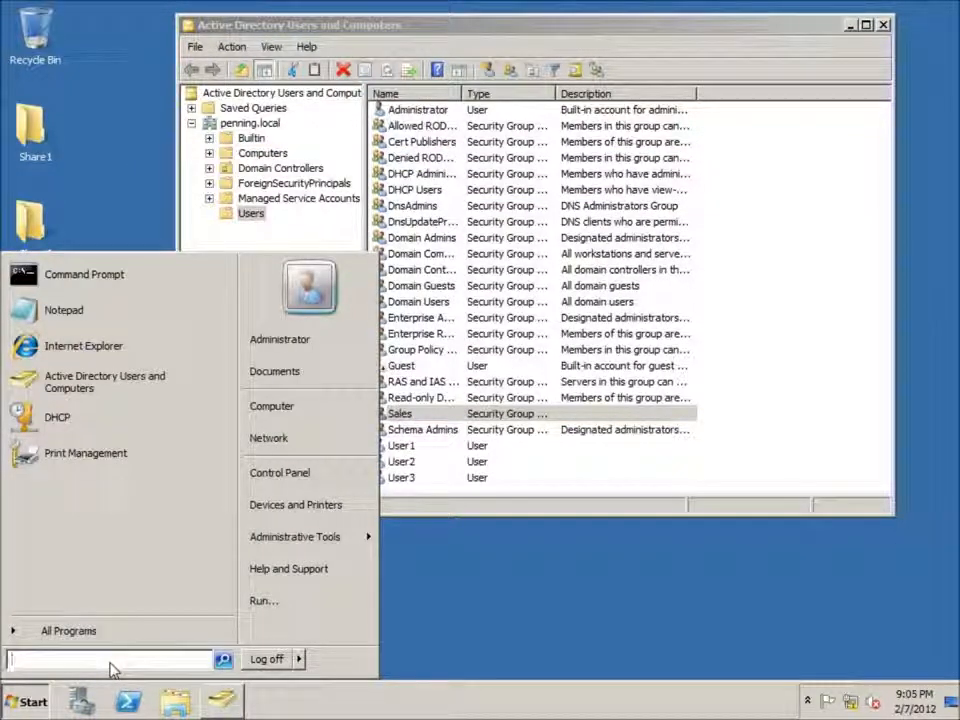
type("\\\\srv-1")
key("Return")
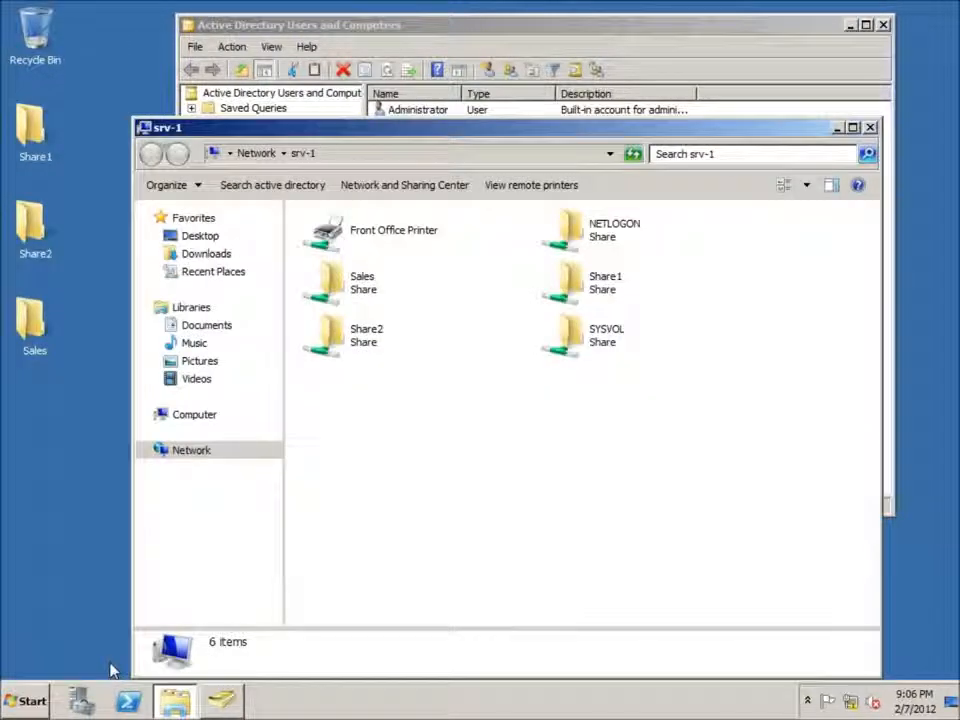
Step: Retry opening the Sales share several times from the reopened srv-1 window
double_click(345, 288)
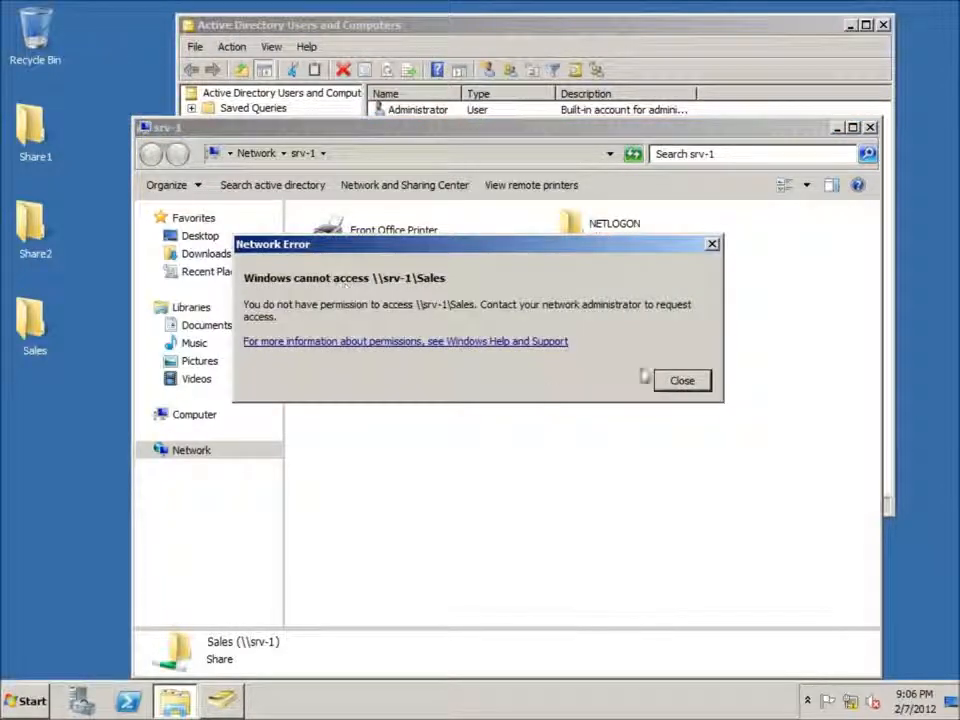
left_click(686, 379)
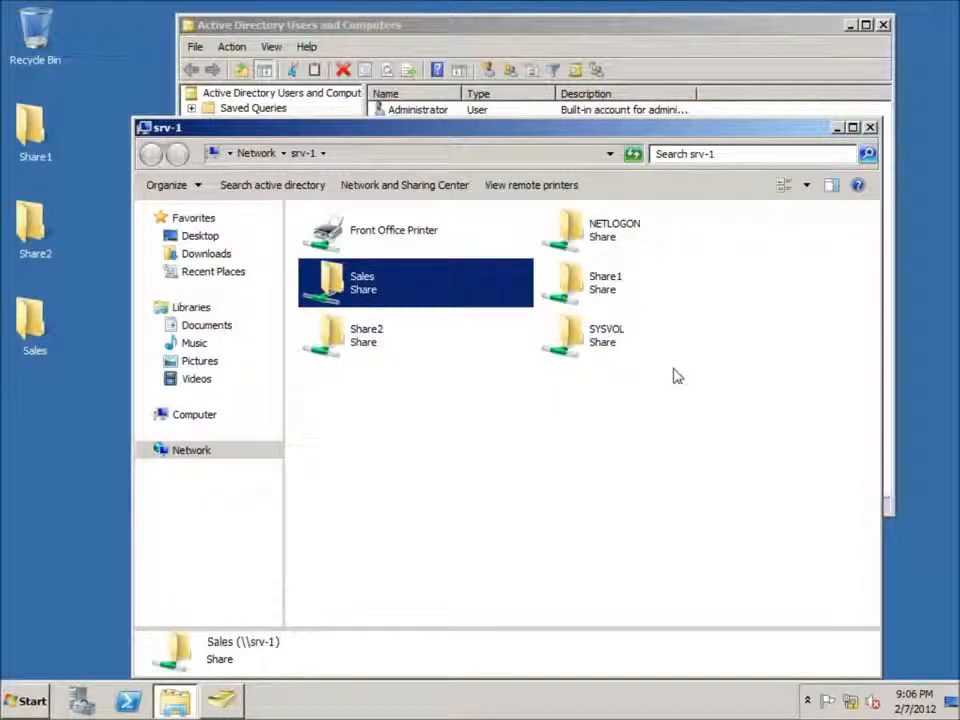
key("Return")
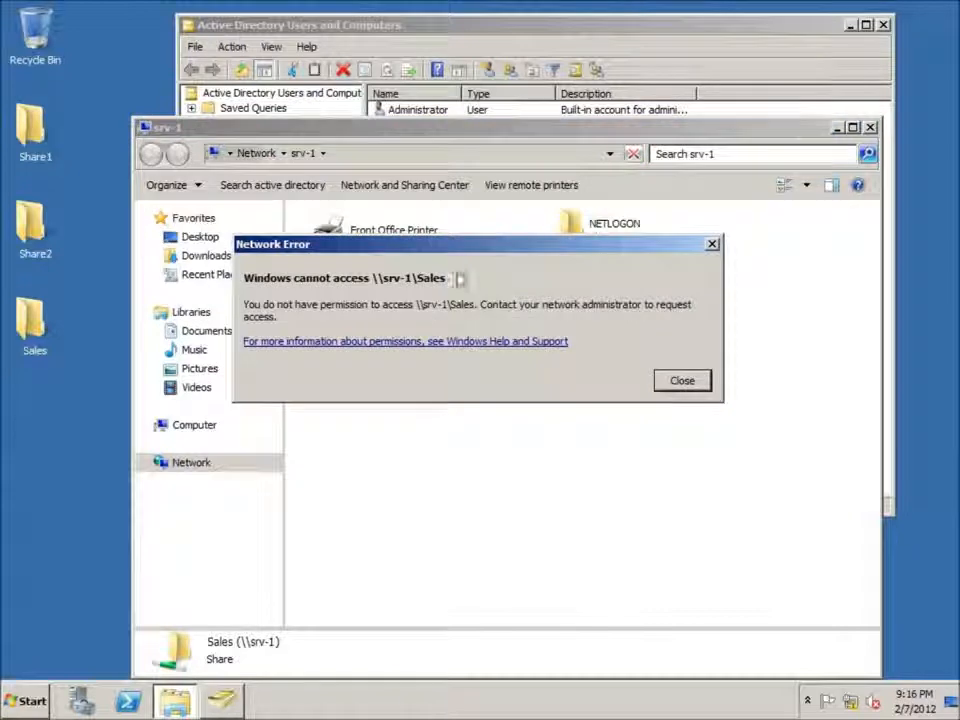
left_click(678, 383)
left_click(338, 334)
double_click(331, 283)
left_click(694, 386)
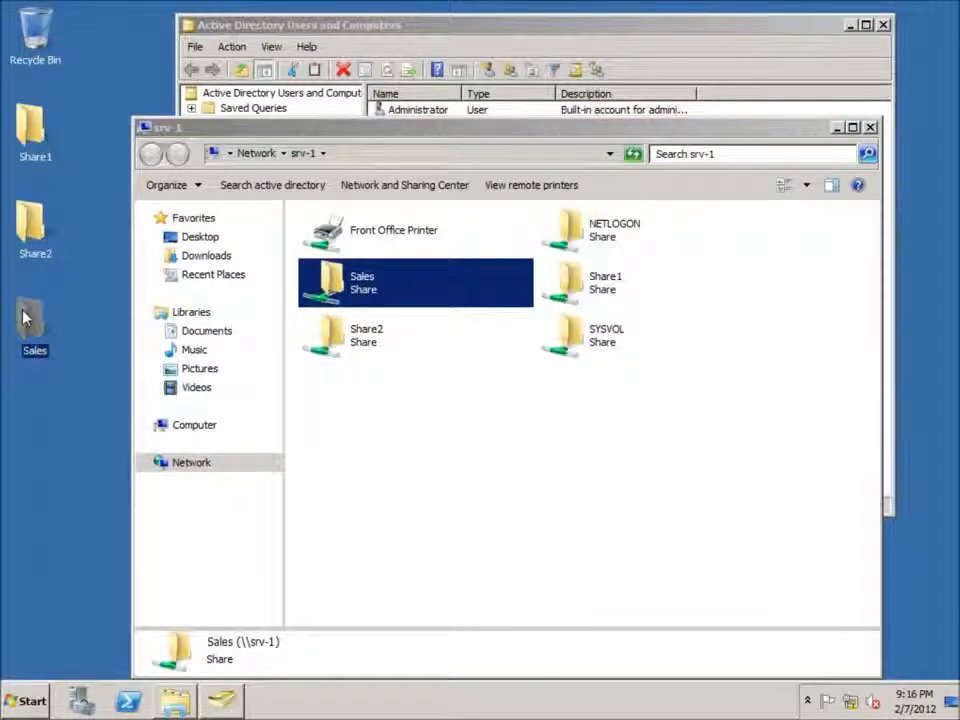
Step: Review the share permissions of the desktop Sales folder in its advanced sharing settings, leaving them unchanged
right_click(26, 312)
left_click(62, 520)
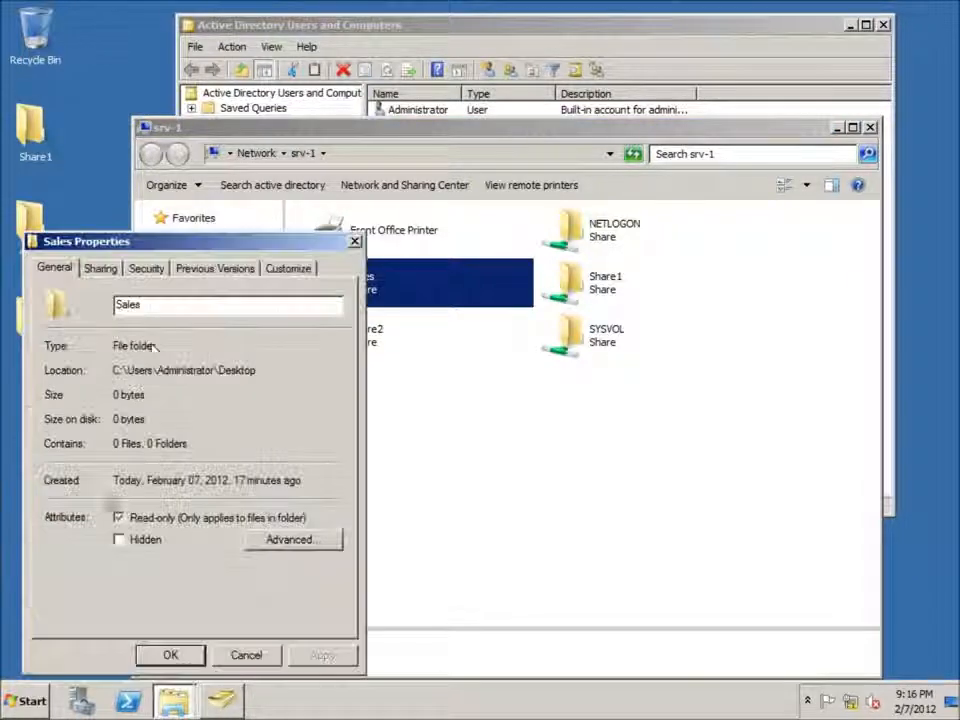
left_click(102, 268)
left_click(100, 491)
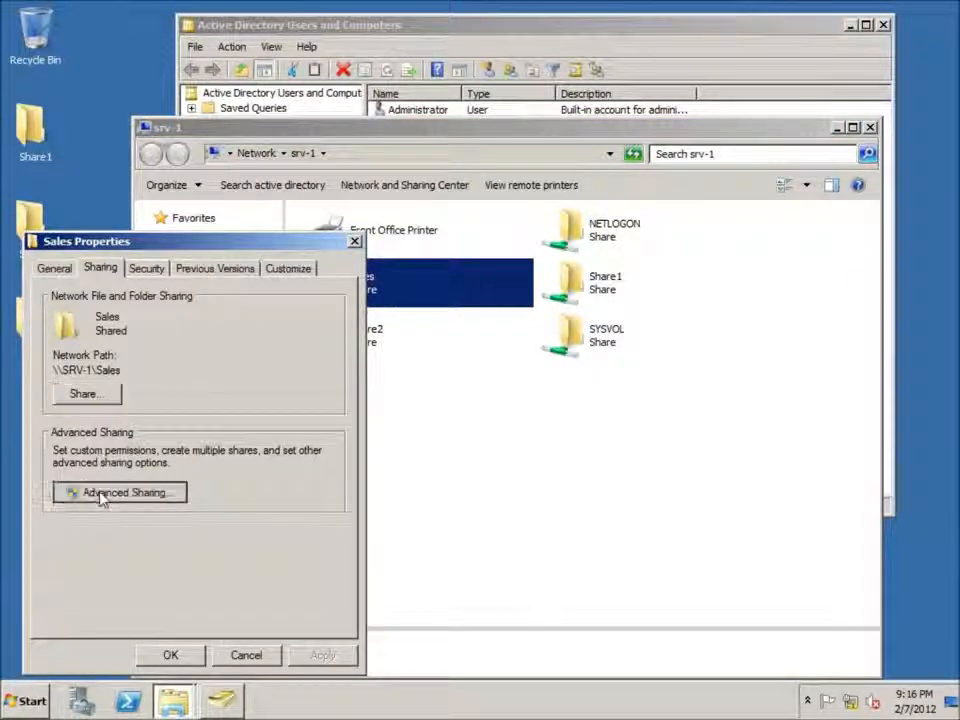
left_click(95, 516)
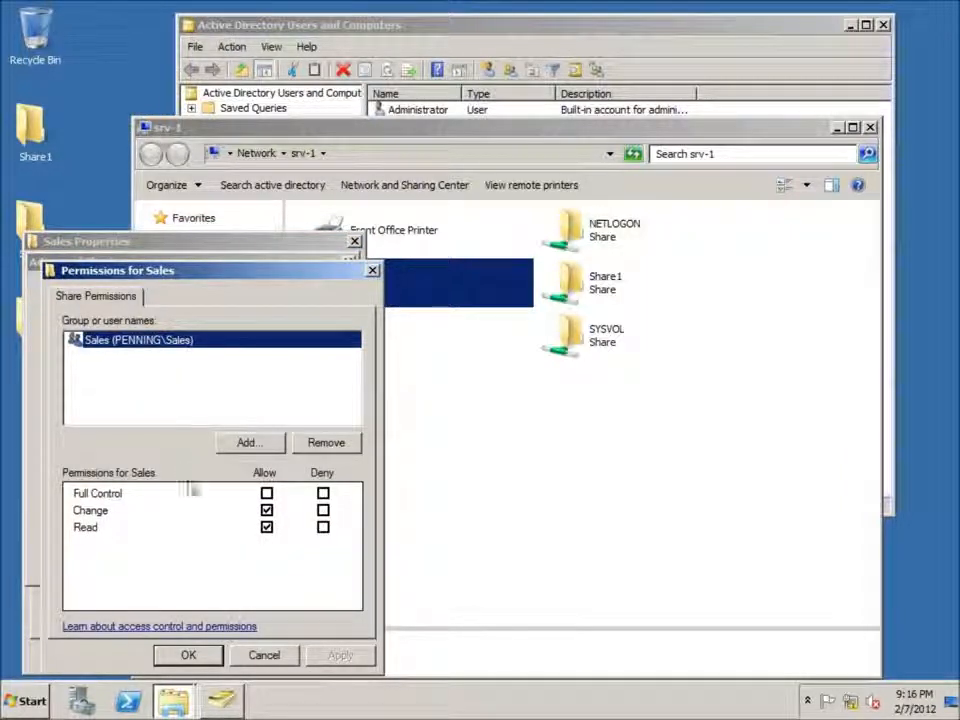
left_click(372, 270)
left_click(178, 562)
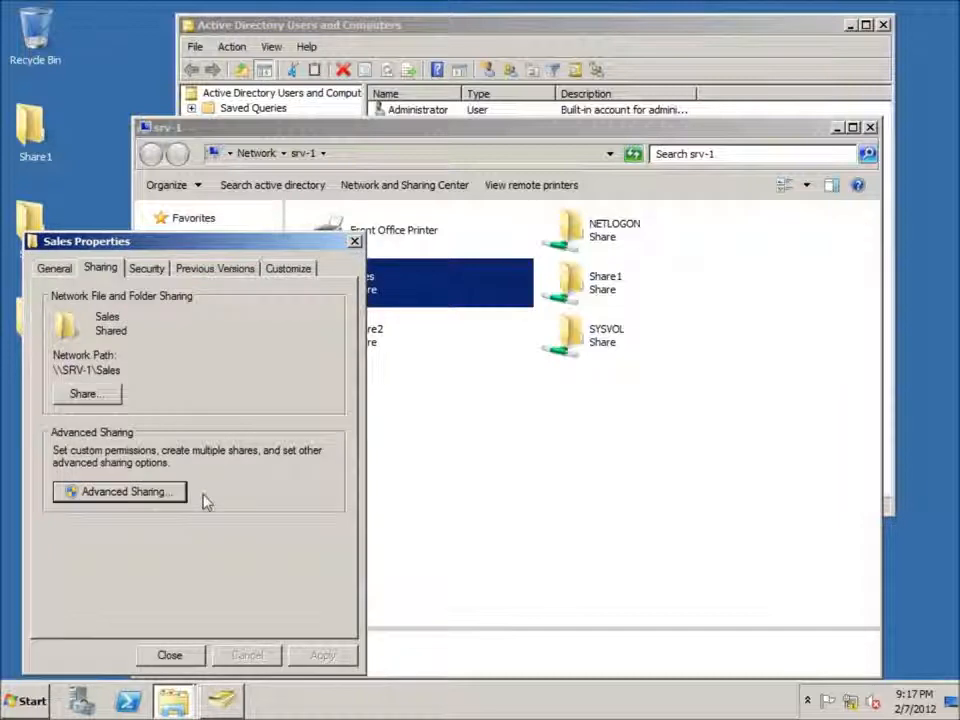
Step: Review the Sales group's security permissions on the Sales folder and close the folder's properties
left_click(148, 270)
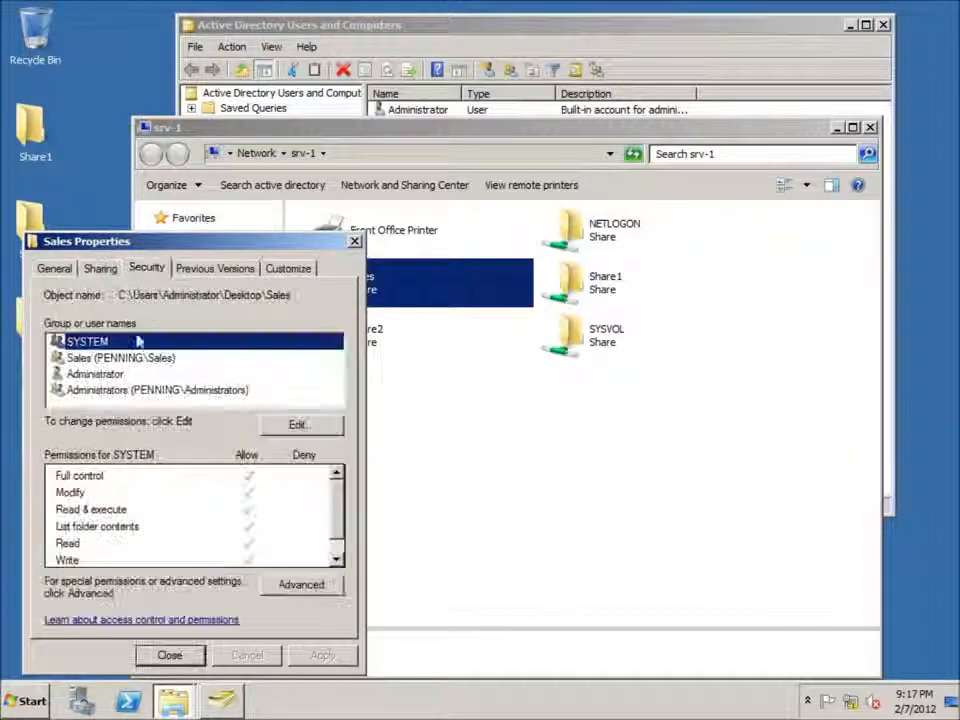
left_click(85, 358)
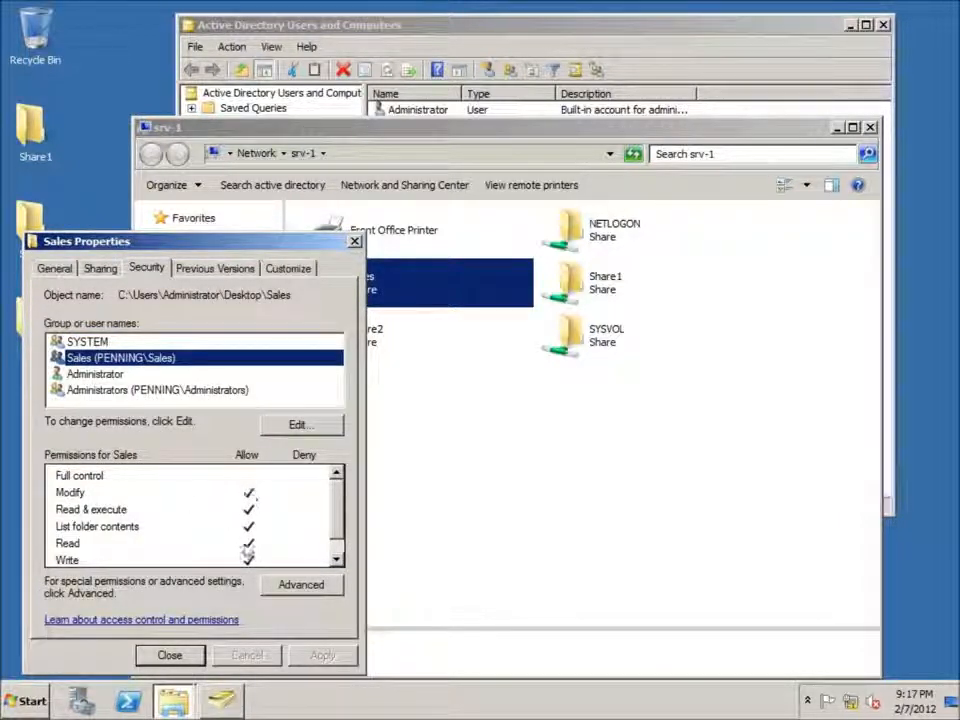
left_click_drag(337, 519, 338, 546)
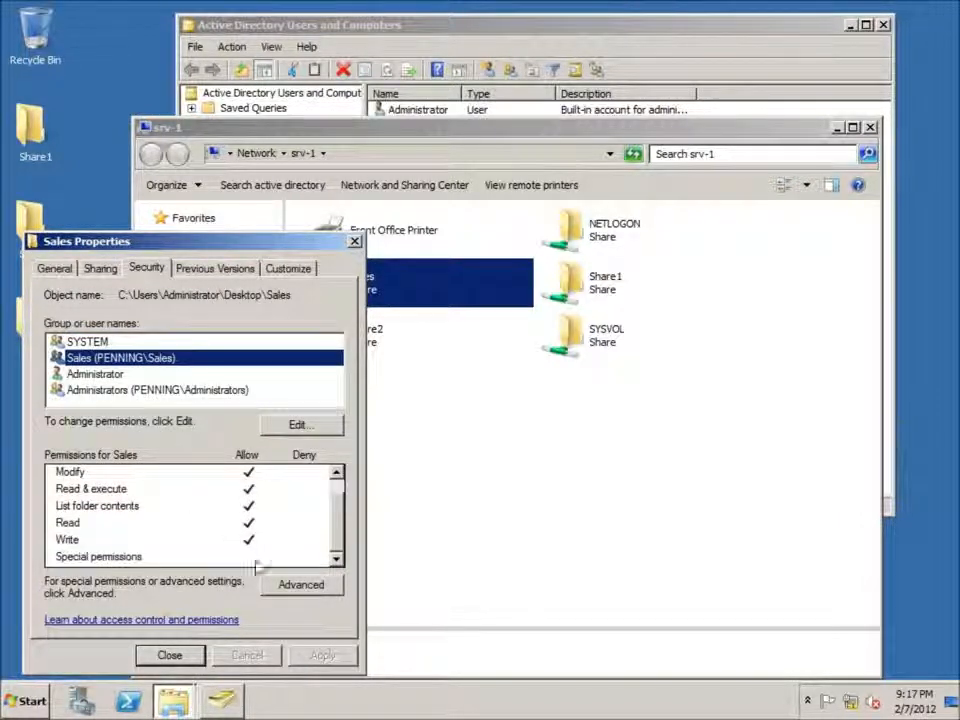
left_click(186, 656)
left_click(396, 487)
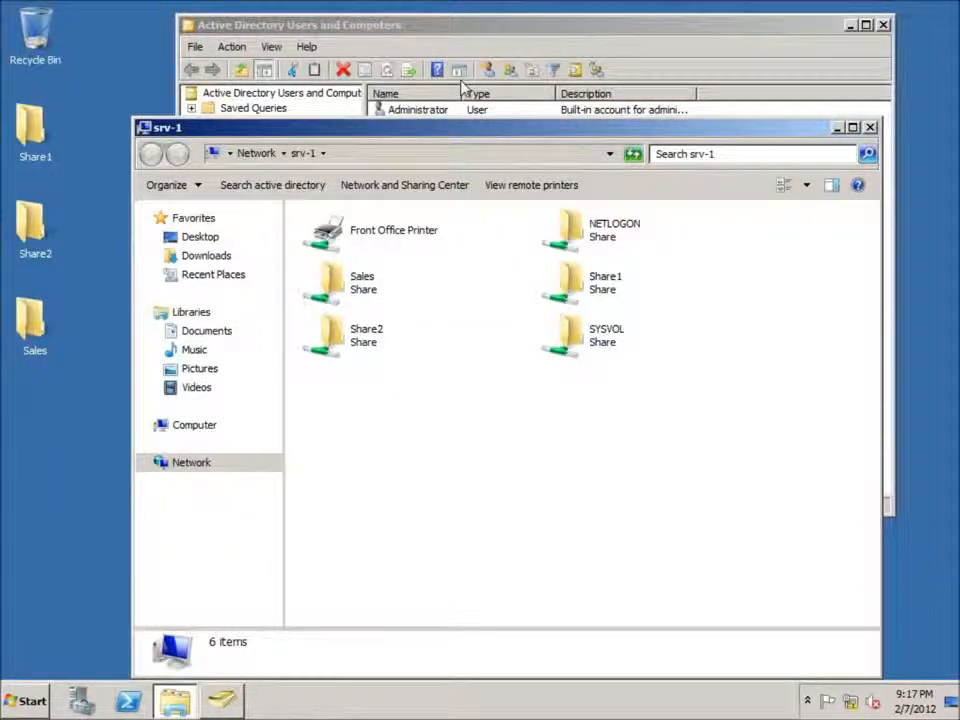
Step: Check Administrator's group memberships for Sales in Active Directory Users and Computers, then close the account's properties
left_click(480, 47)
double_click(418, 111)
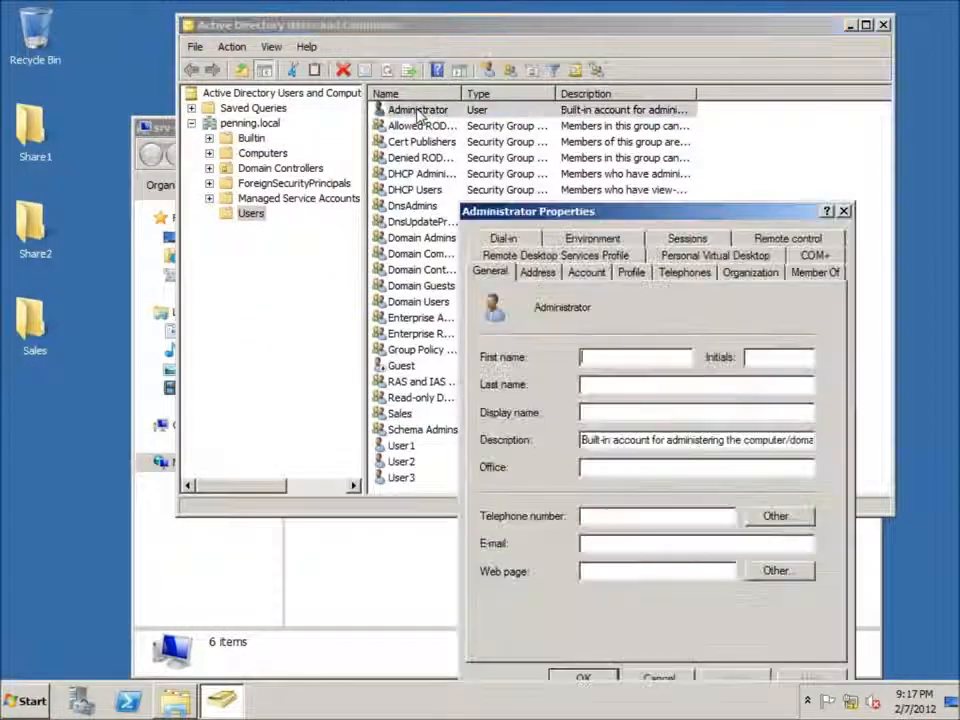
left_click(815, 272)
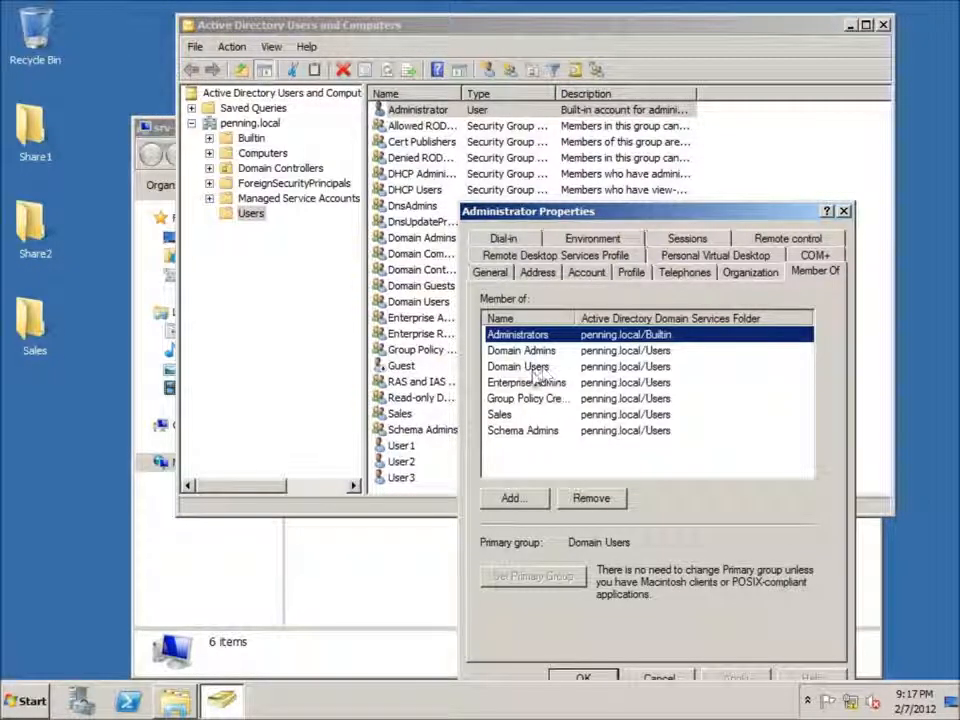
left_click(500, 413)
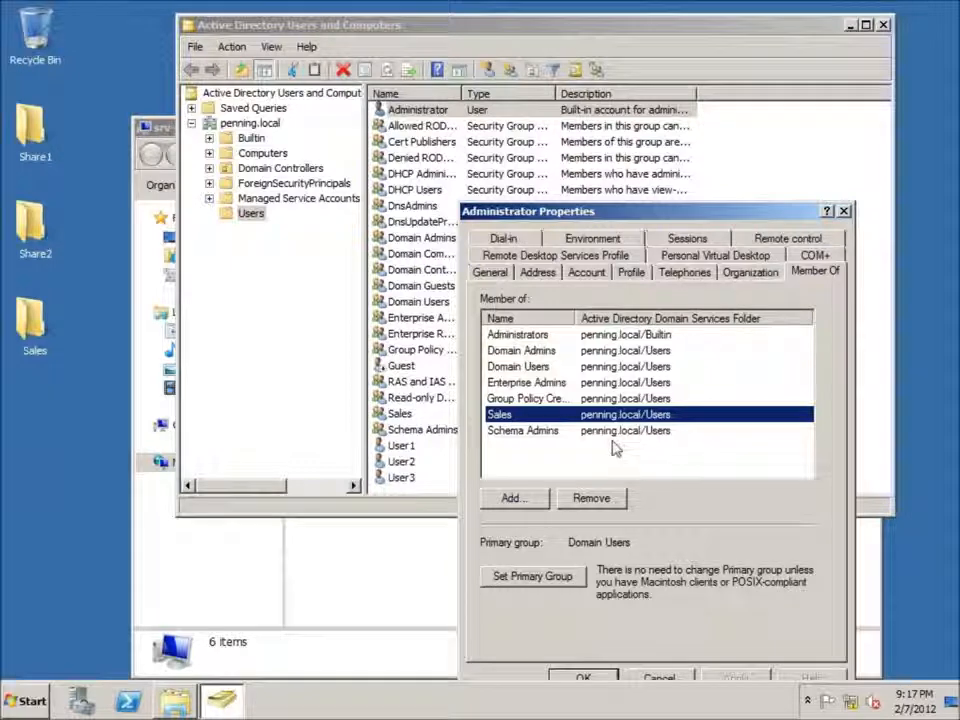
left_click(844, 212)
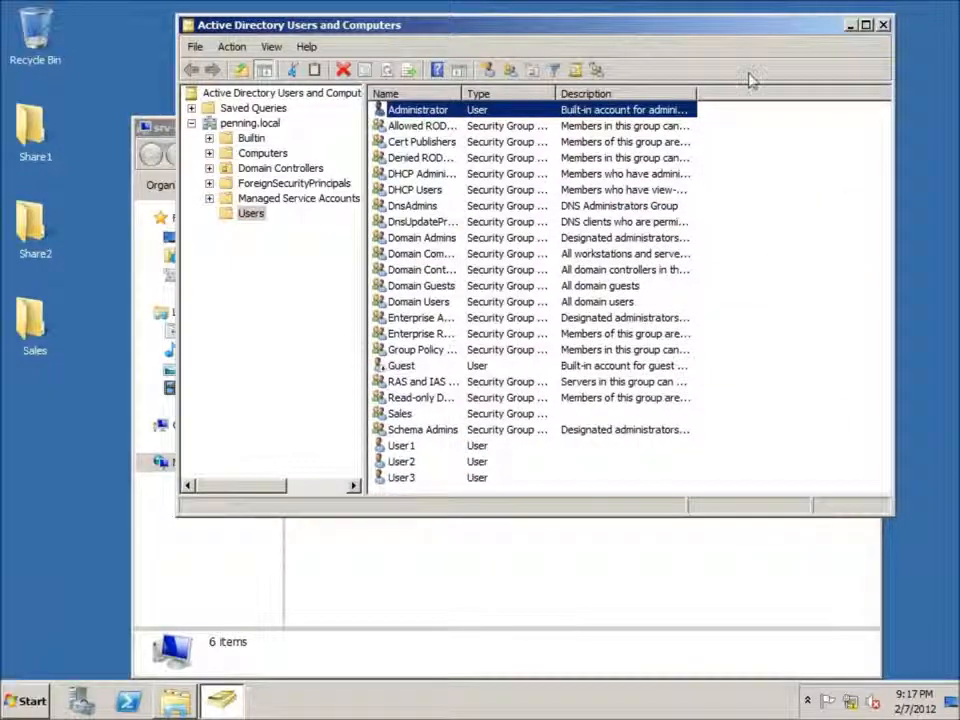
Step: Close Active Directory Users and Computers and the srv-1 window, and log off the server
left_click(884, 25)
left_click_drag(546, 135, 571, 84)
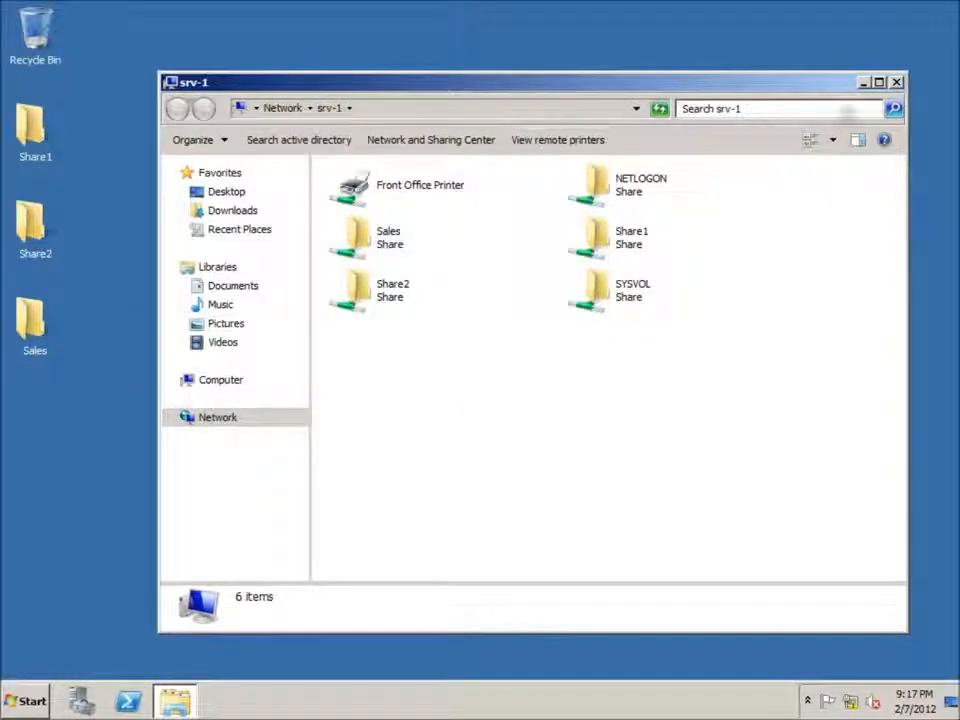
left_click(897, 83)
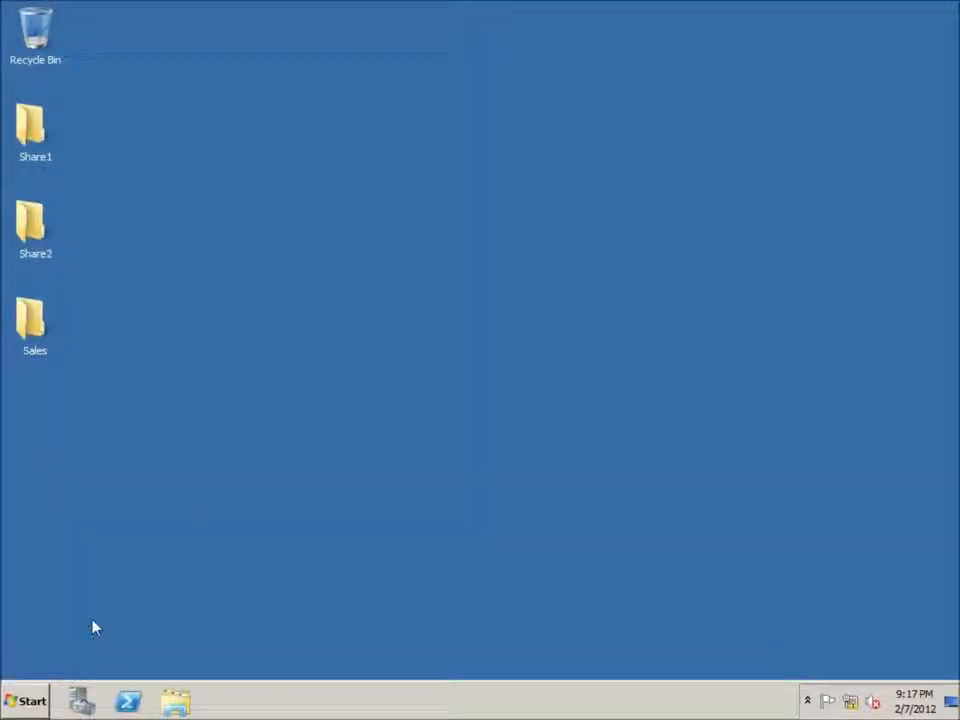
left_click(30, 700)
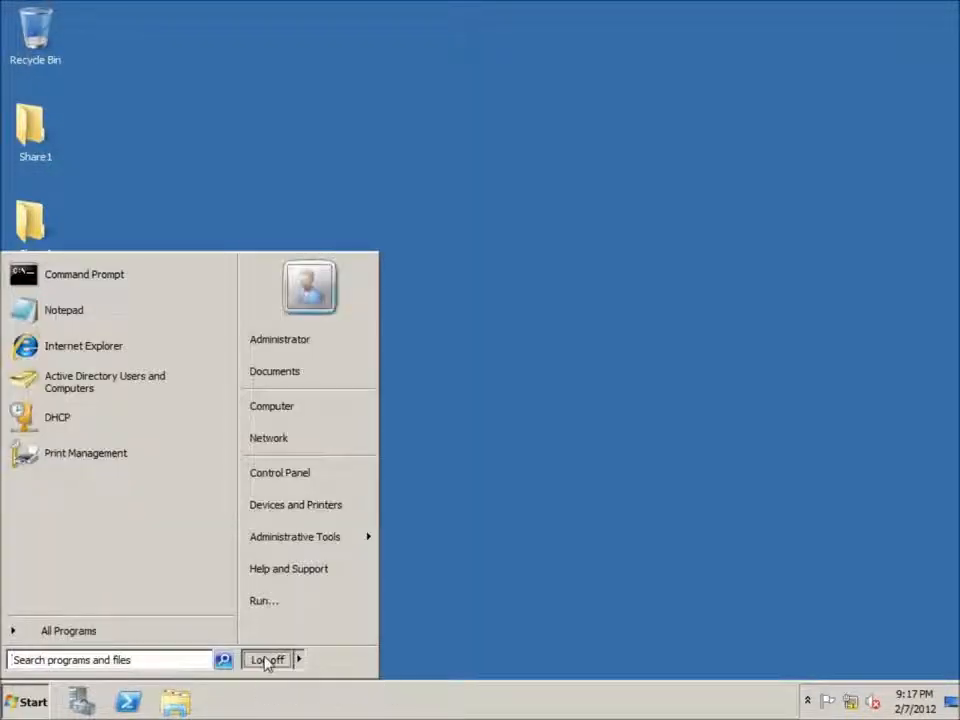
left_click(424, 444)
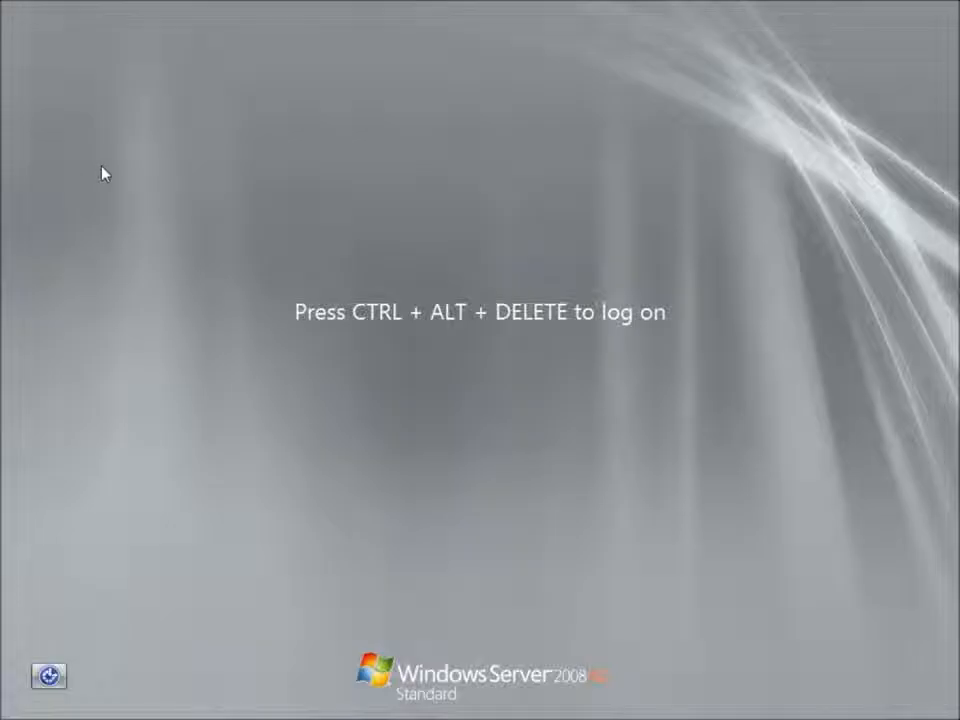
Step: Log back on to the server as PENNING\Administrator with the account password
key("ctrl+alt+Delete")
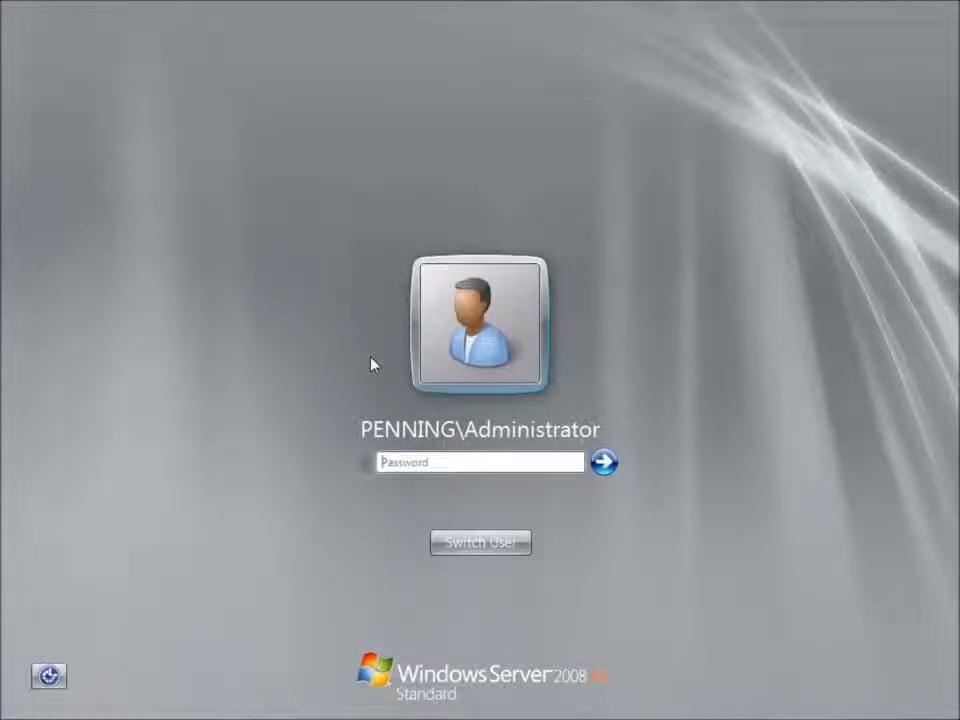
type("••••••••")
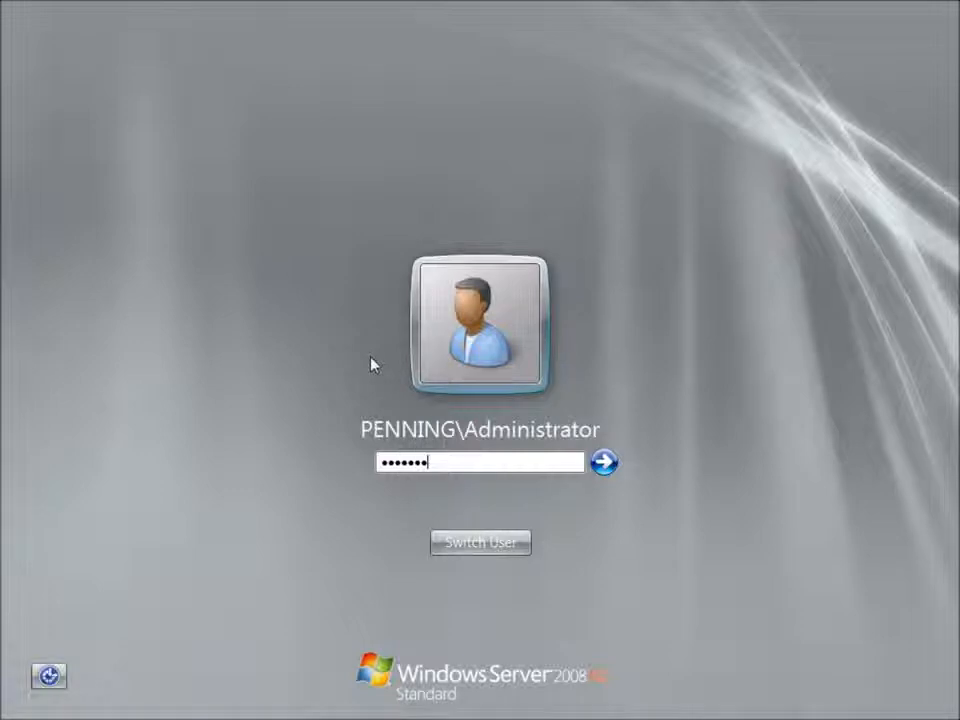
key("Return")
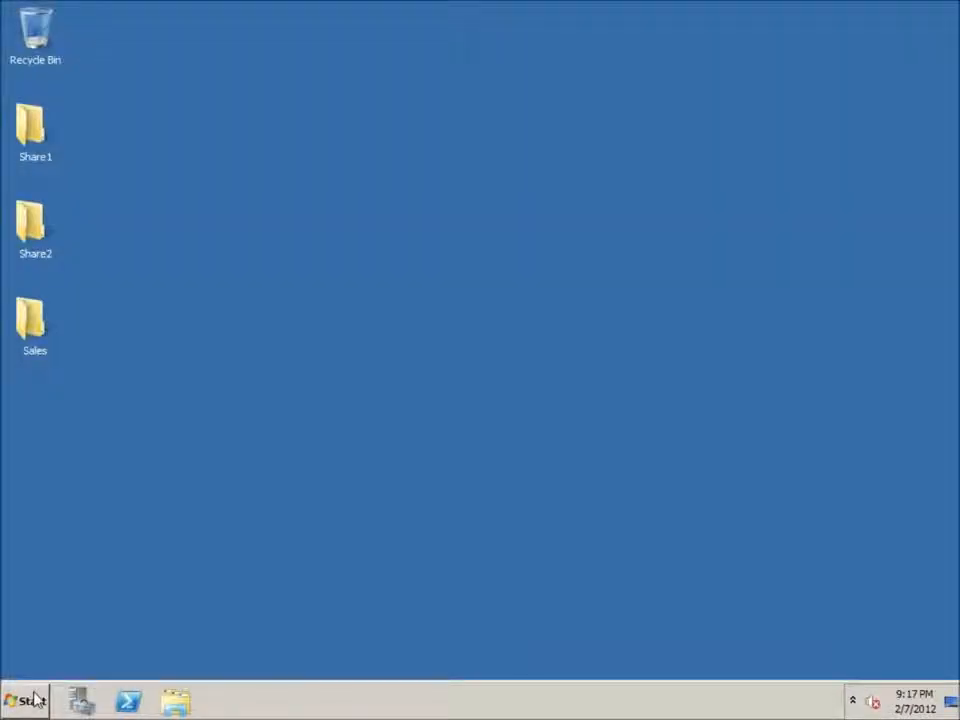
Step: Open the network location \\srv-1 and test opening its Sales share with the new logon session
left_click(30, 699)
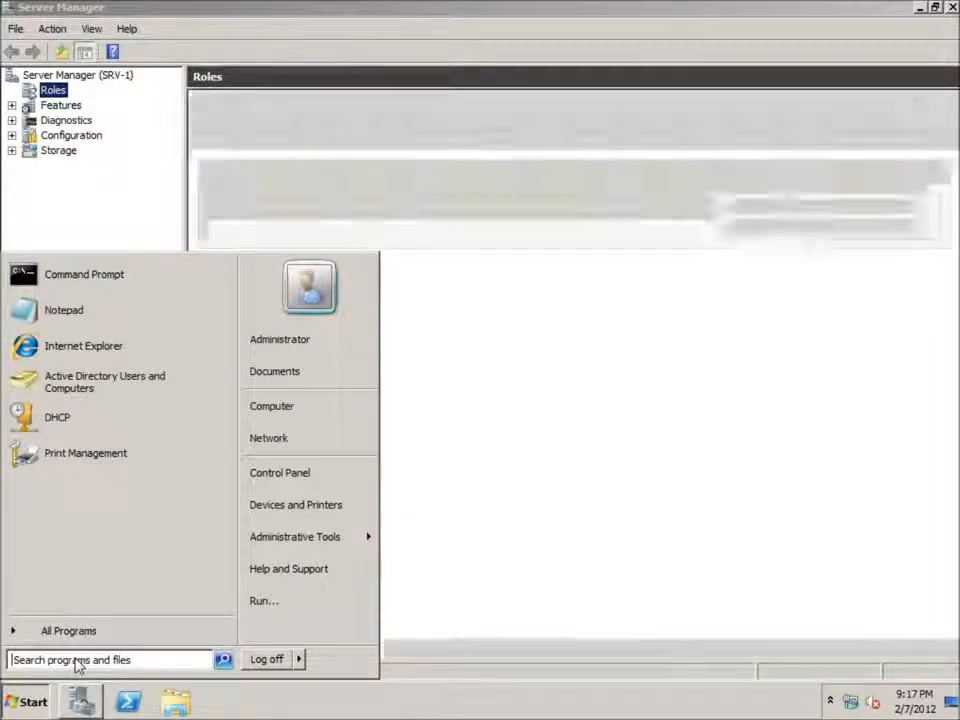
type("\\\\")
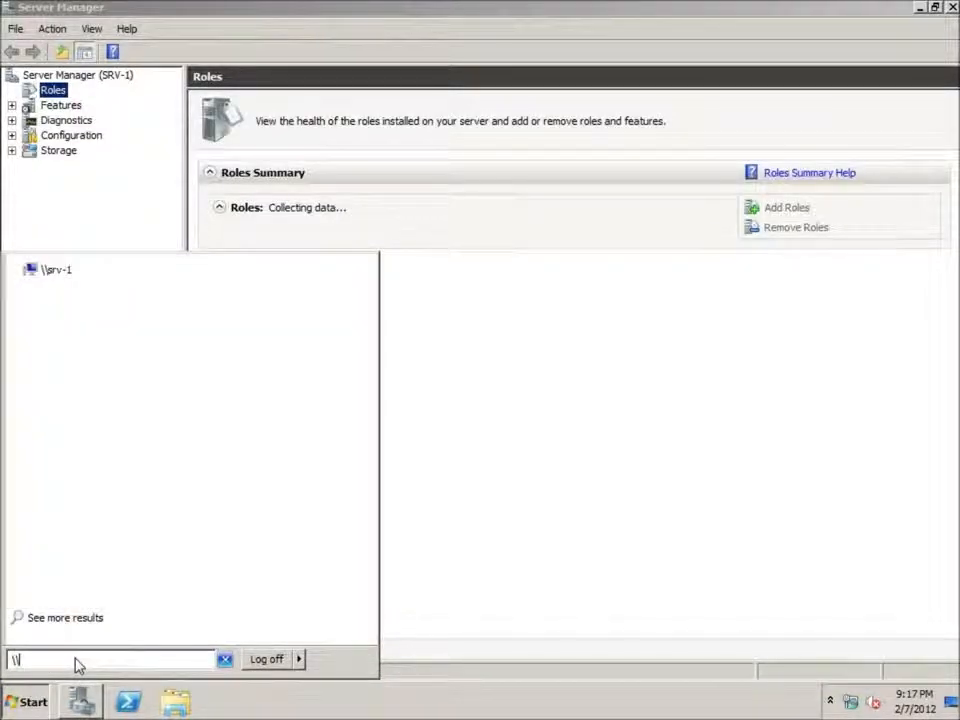
left_click(62, 272)
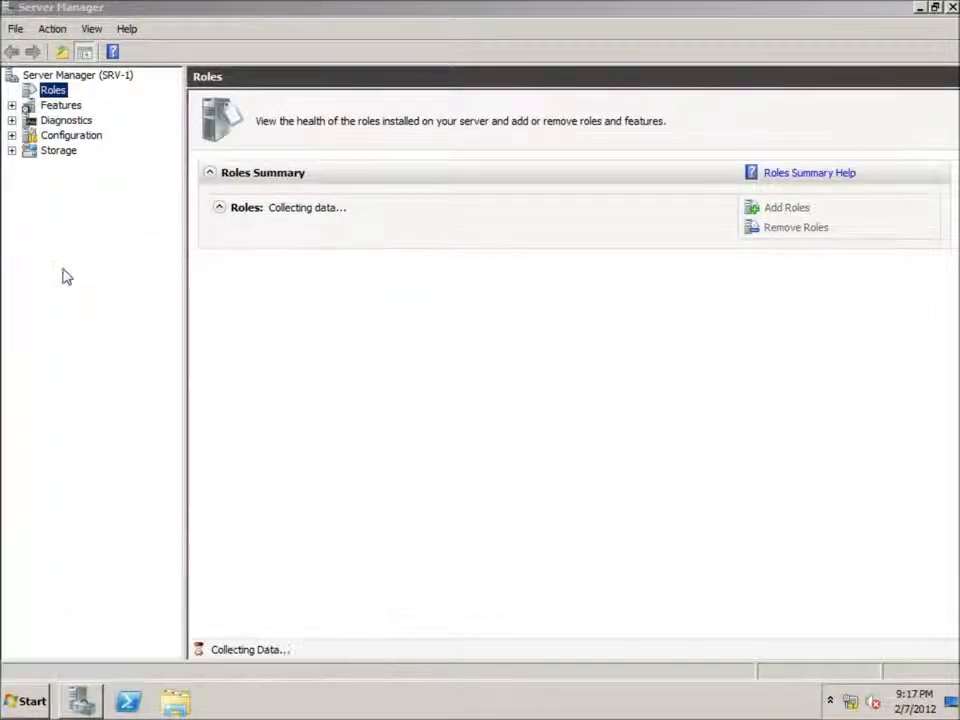
double_click(370, 232)
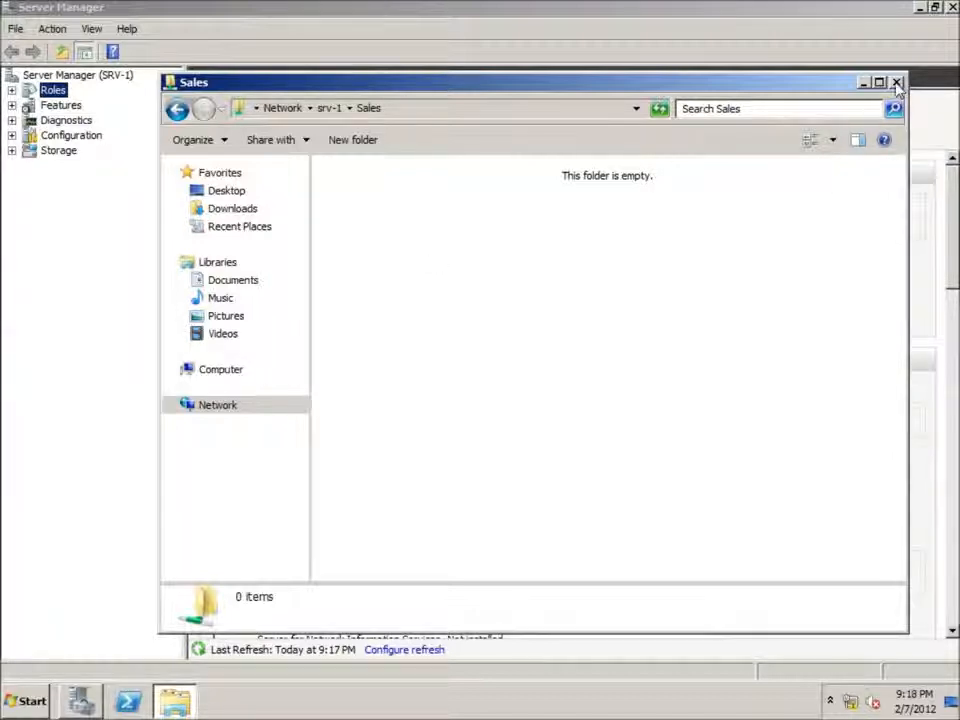
left_click(861, 84)
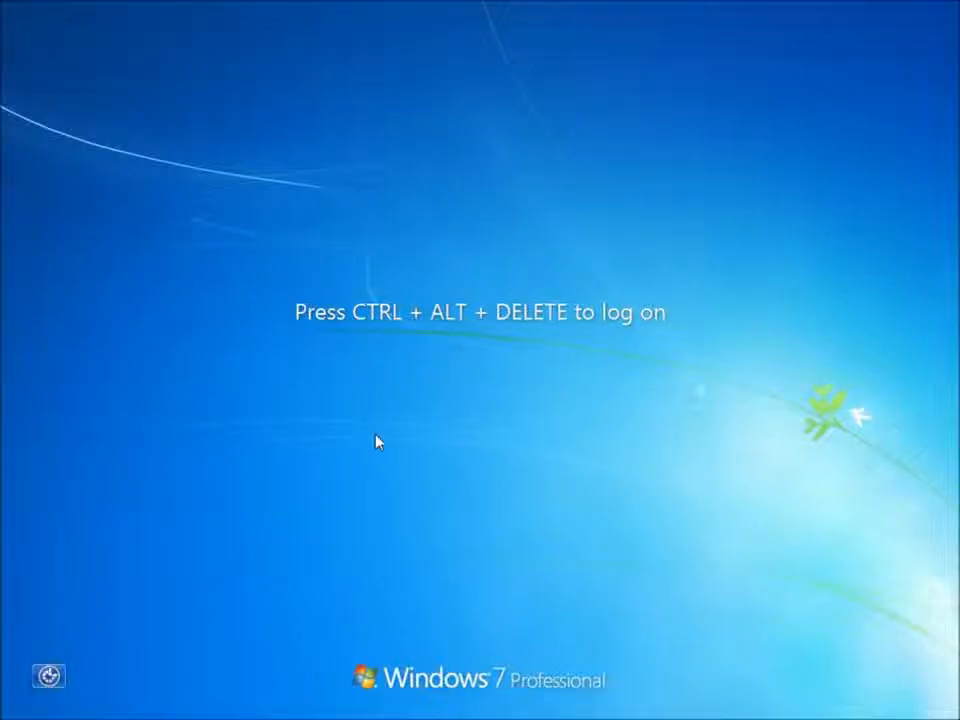
Step: Switch to the Windows 7 client and log on to the PENNING domain as User3 with the account password
key("ctrl+alt+Delete")
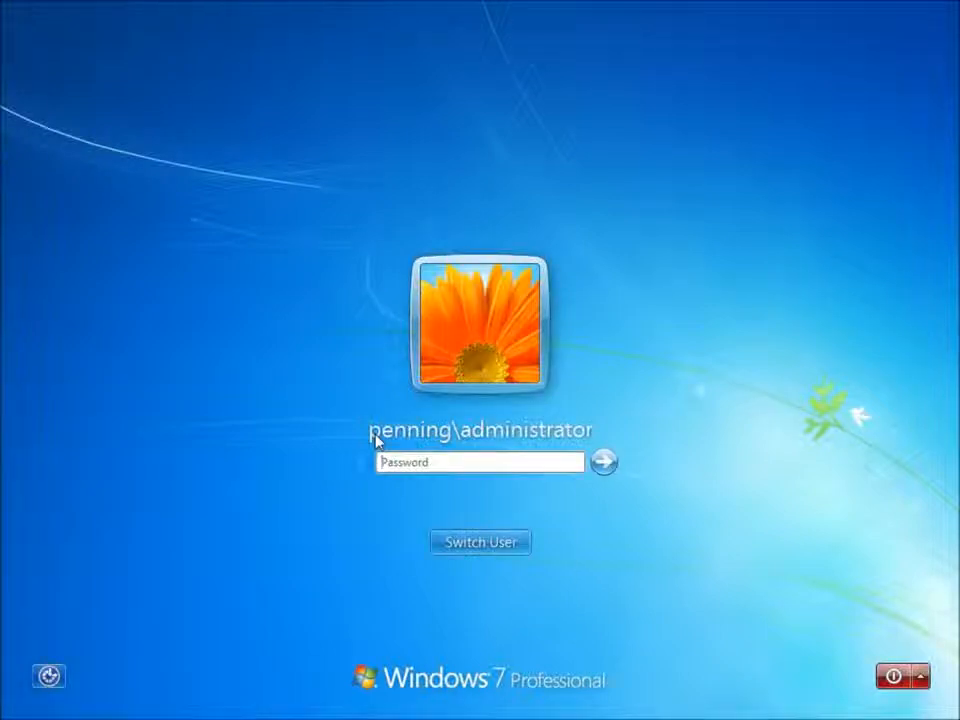
left_click(478, 546)
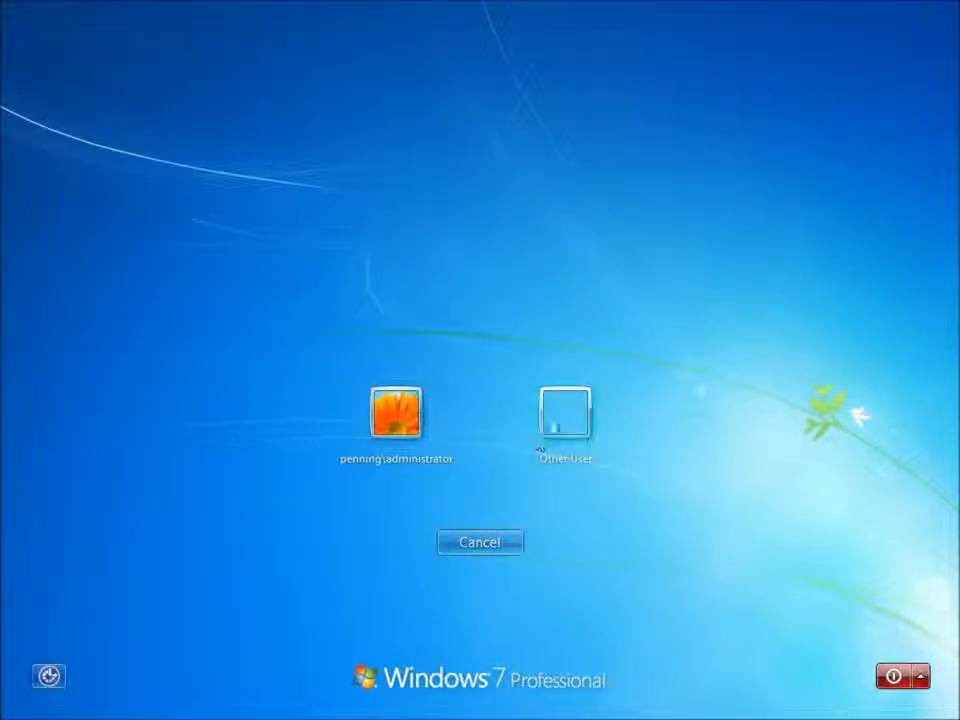
left_click(564, 410)
type("User")
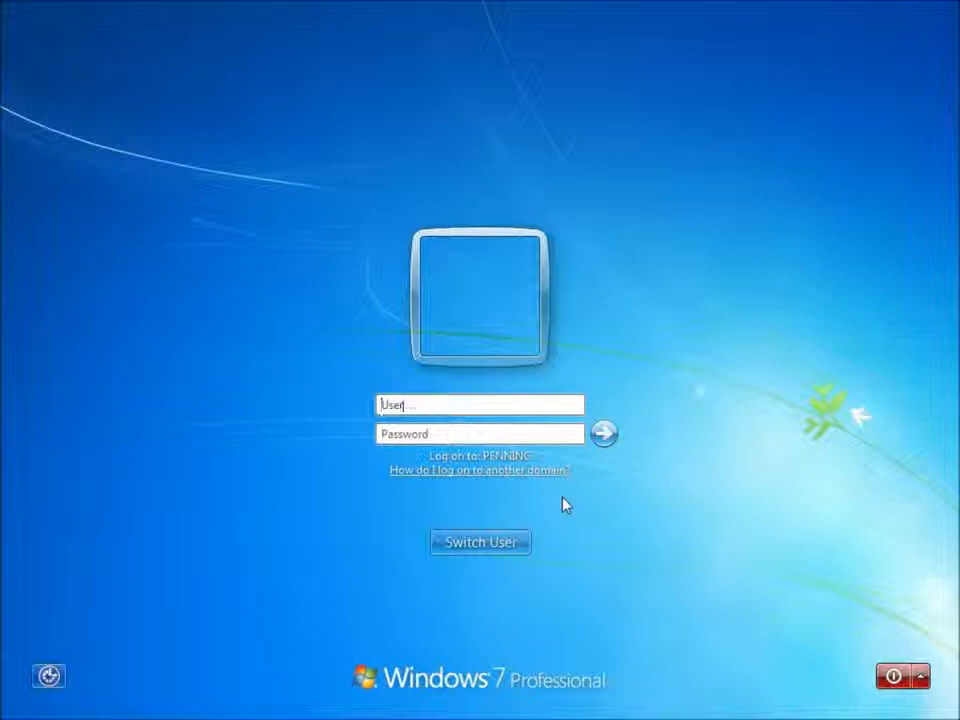
type("3")
key("Tab")
type("****")
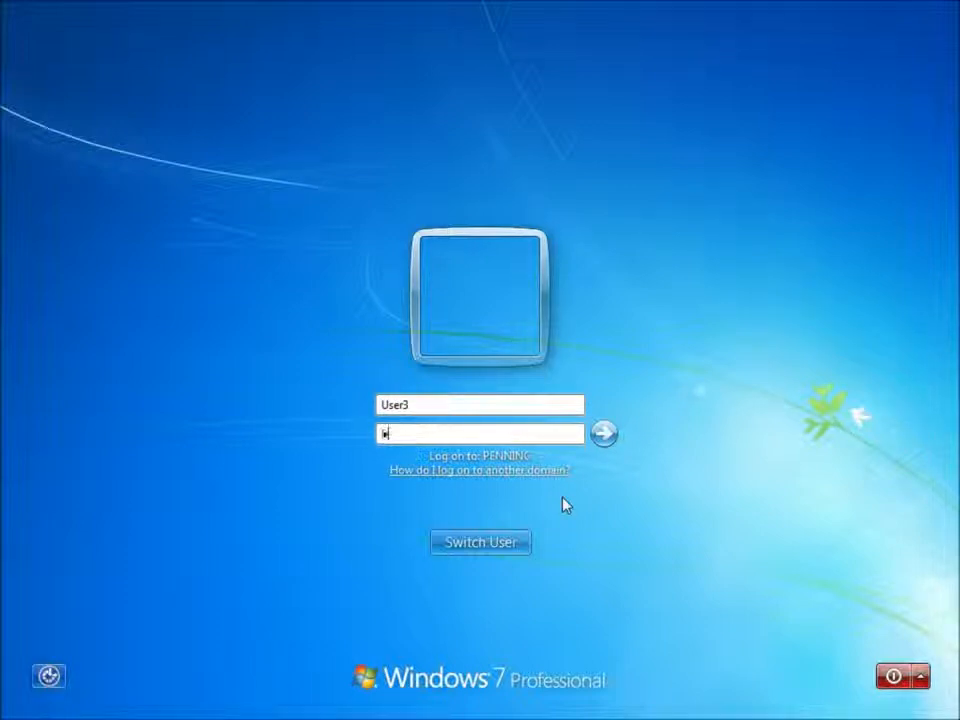
type("****")
key("Return")
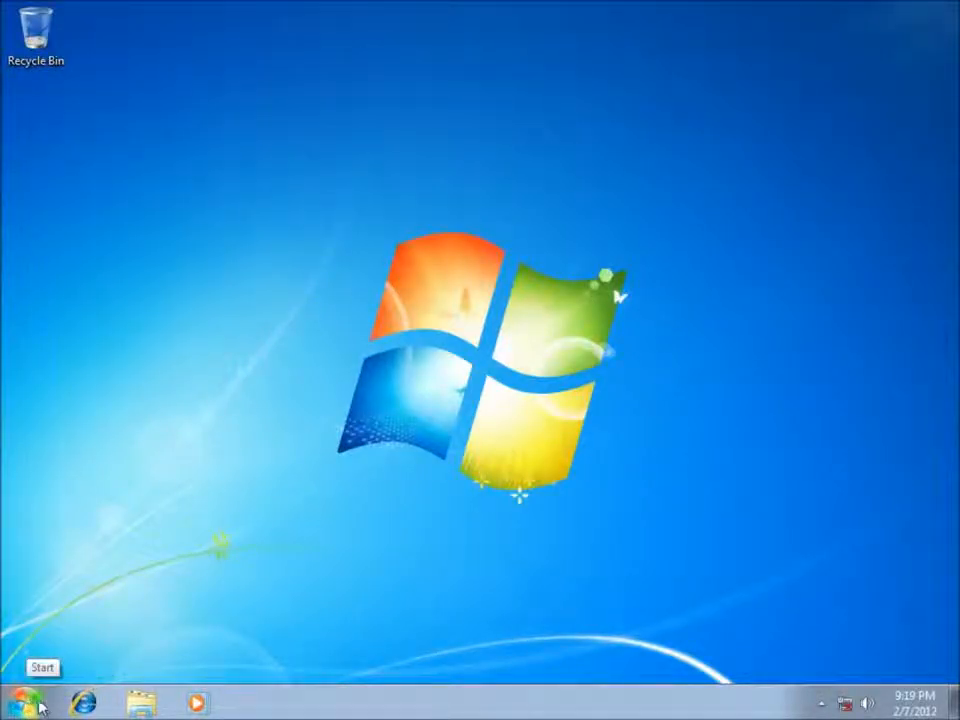
Step: Open the network location \\srv-1 on the client and open its Sales share
left_click(40, 702)
type("\\")
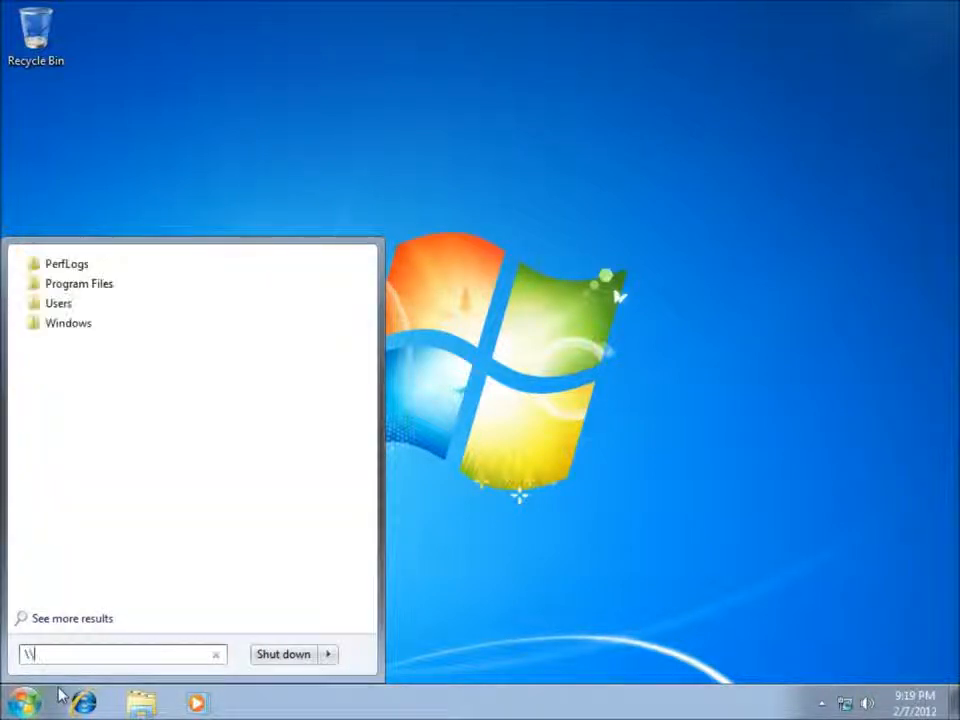
type("\\")
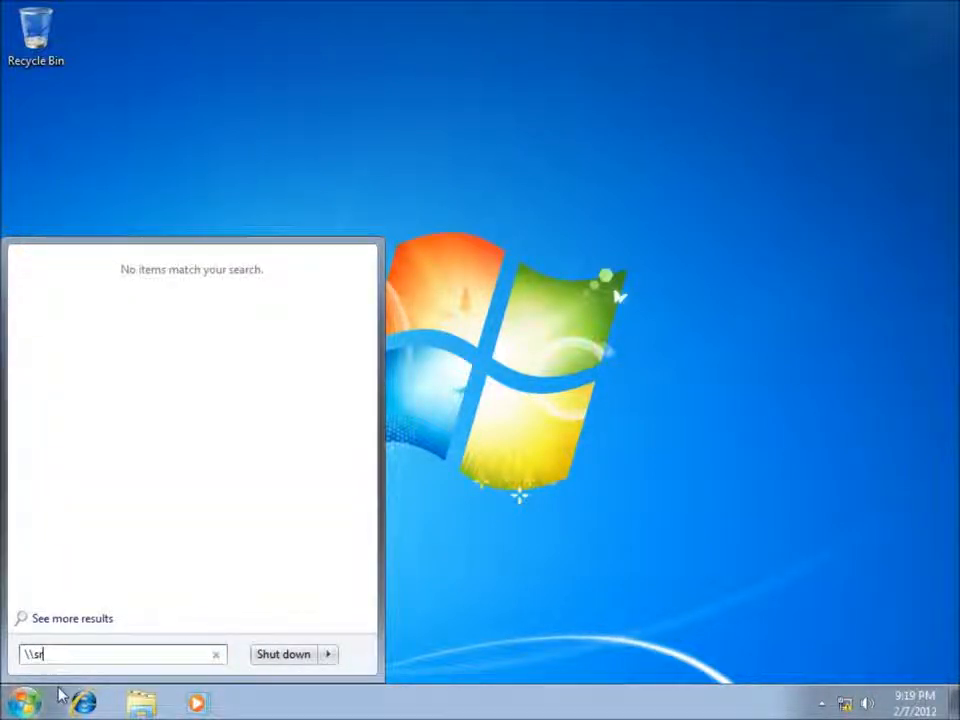
key("Return")
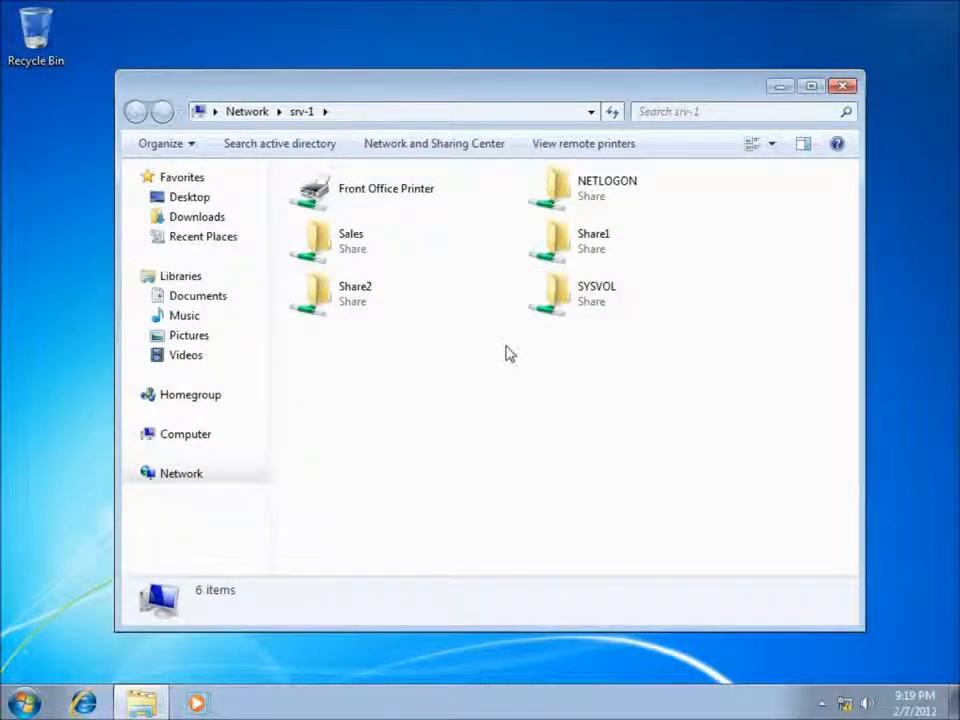
double_click(341, 250)
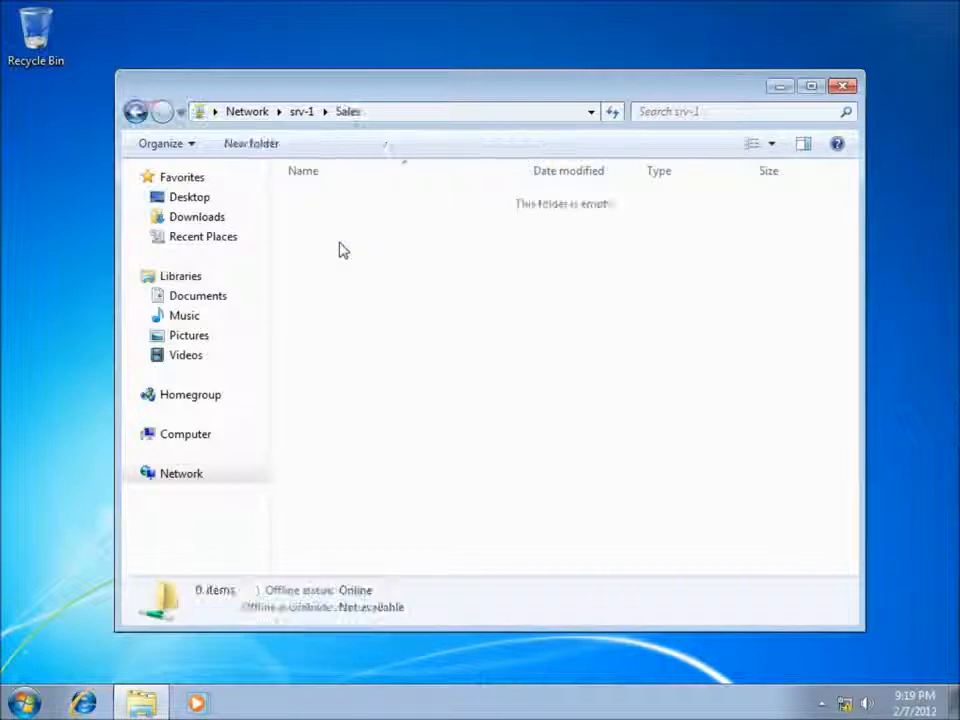
left_click(136, 112)
double_click(323, 245)
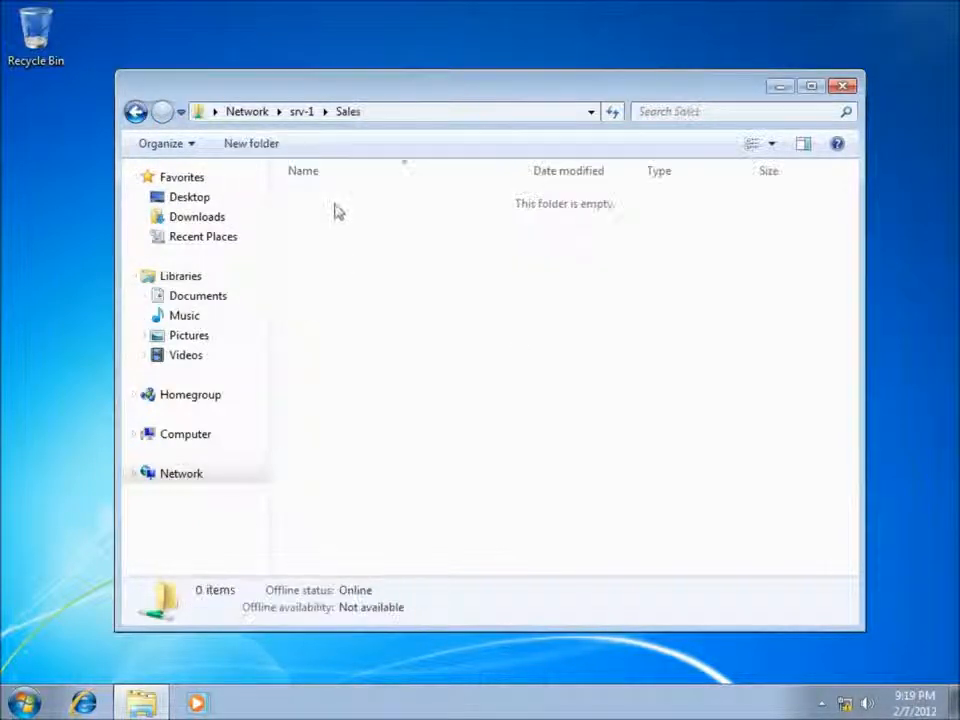
Step: Create a new text document in the Sales share, keeping the default name
right_click(337, 212)
mouse_move(439, 389)
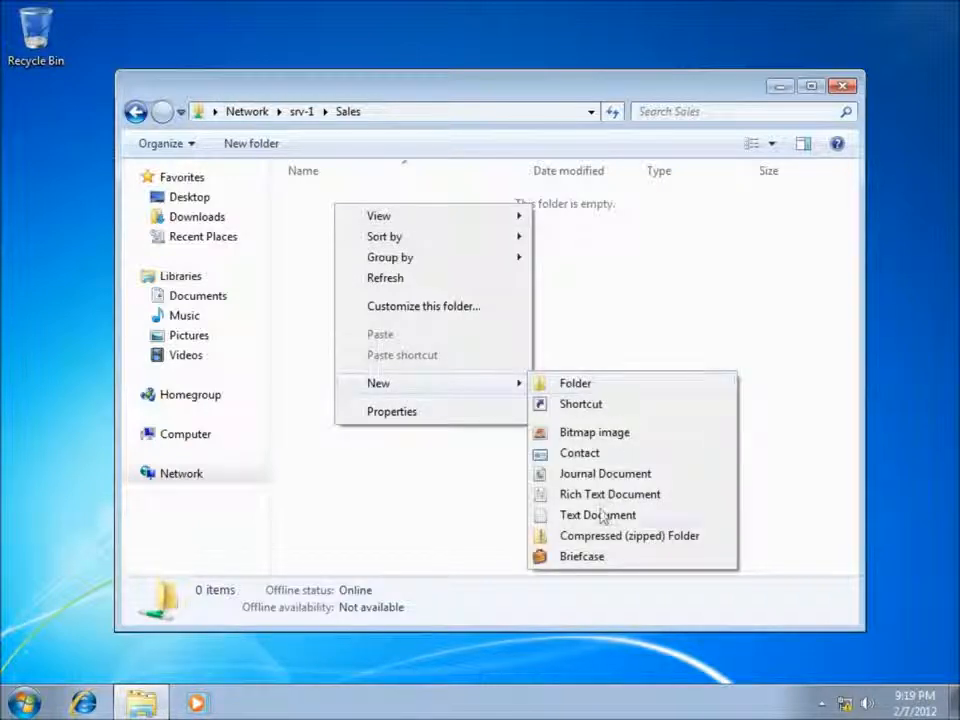
left_click(549, 518)
left_click(332, 253)
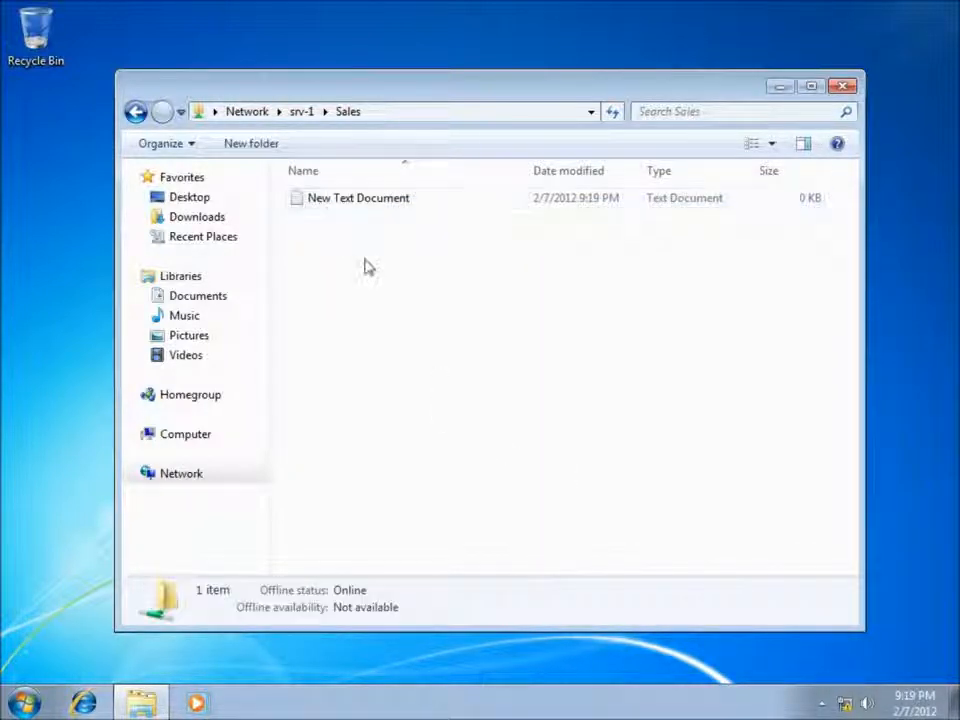